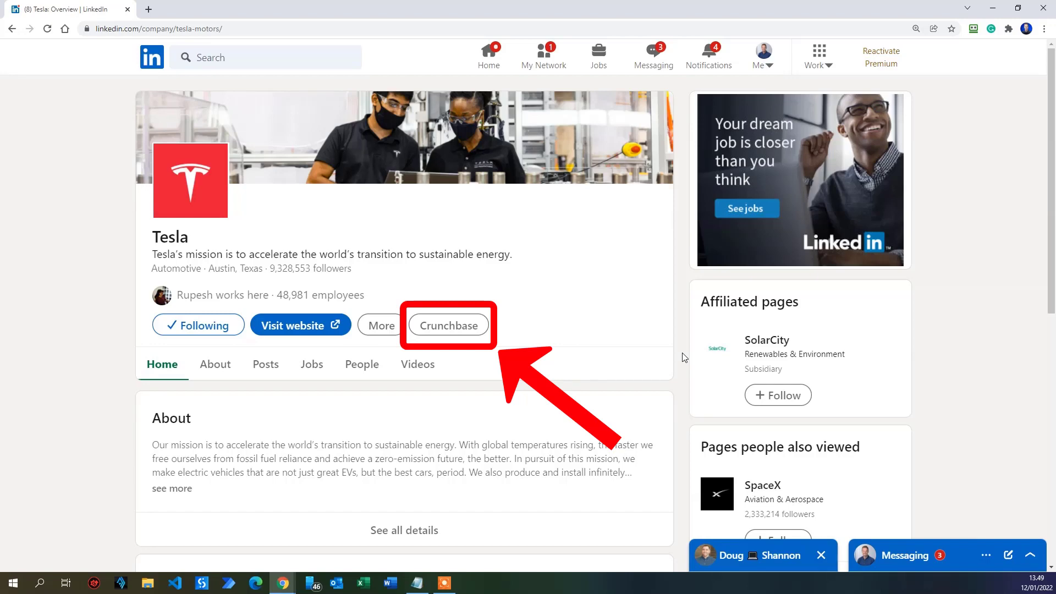
# Open Tesla's Crunchbase page via the LinkedIn Crunchbase button, then return to Tesla's LinkedIn page.
pyautogui.click(478, 326)
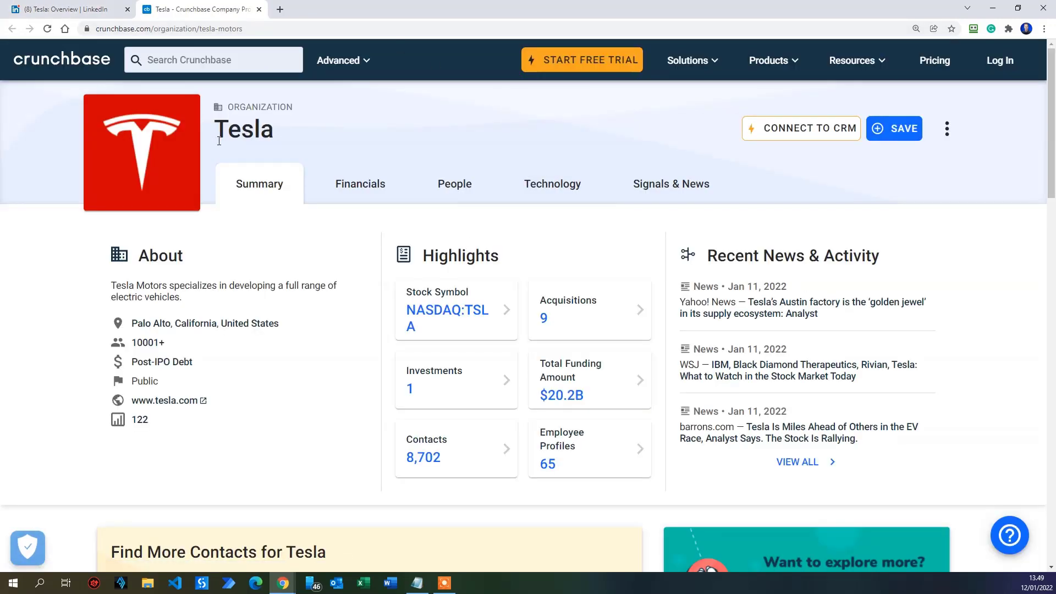
pyautogui.click(98, 12)
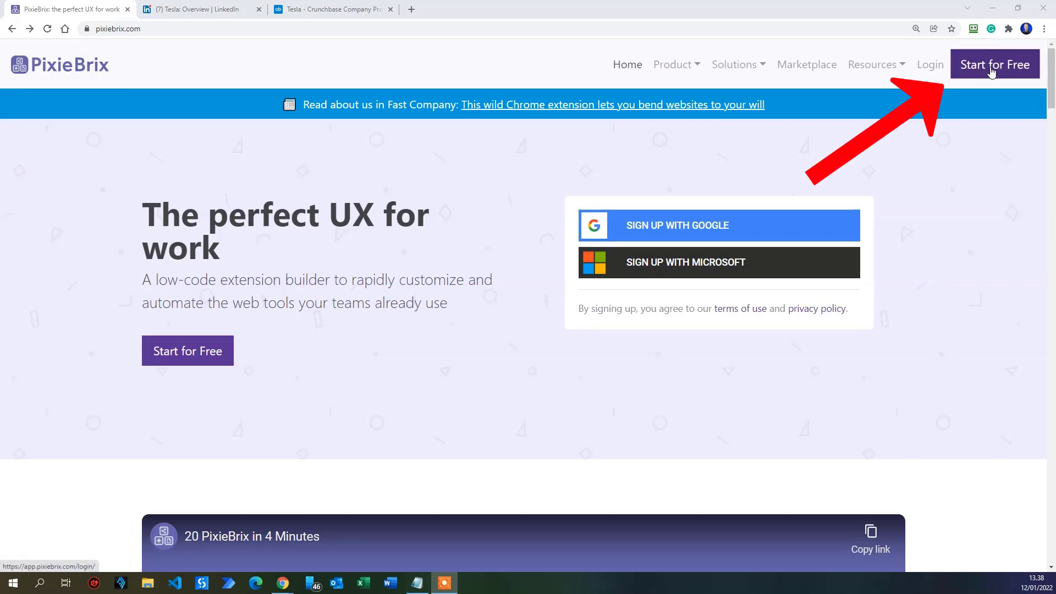
# Sign up for PixieBrix through Start for Free using Connect with Google and a chosen Google account.
pyautogui.click(992, 70)
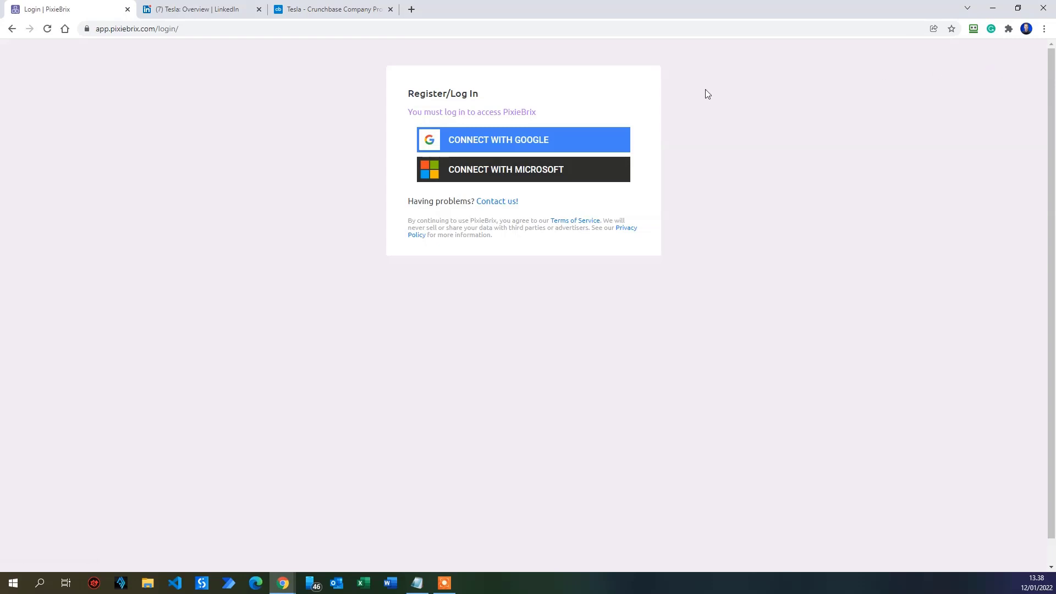
pyautogui.click(546, 144)
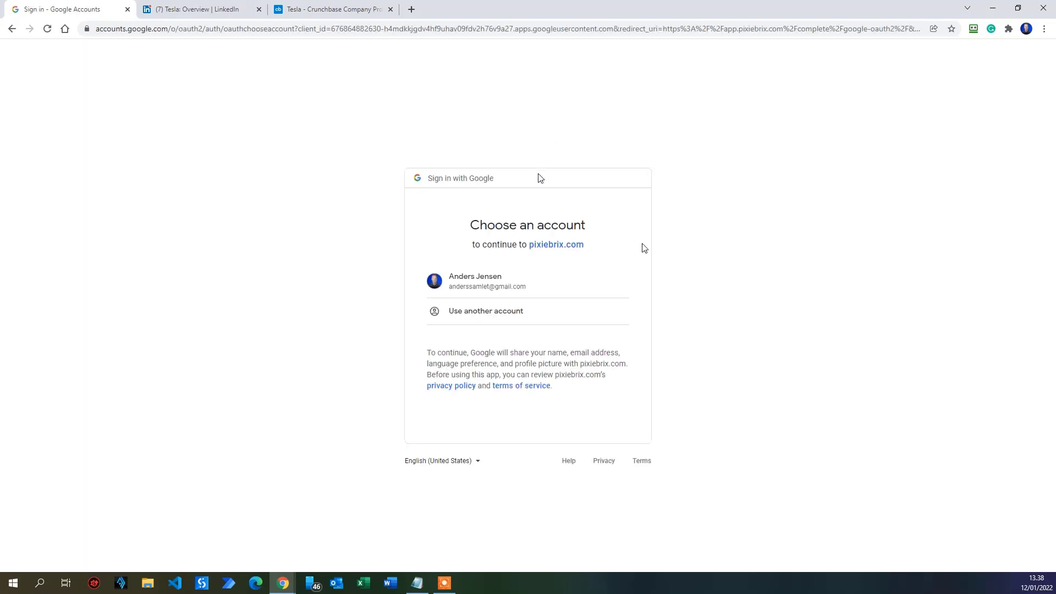
pyautogui.click(597, 292)
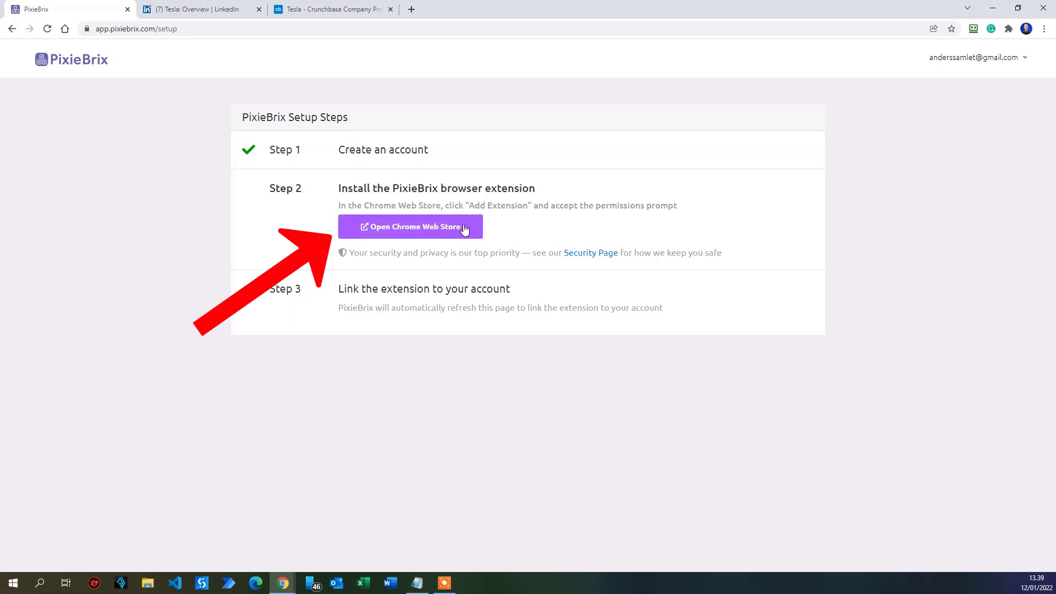
# Add the PixieBrix extension version 1.4.12 to Chrome from its Chrome Web Store page.
pyautogui.click(406, 232)
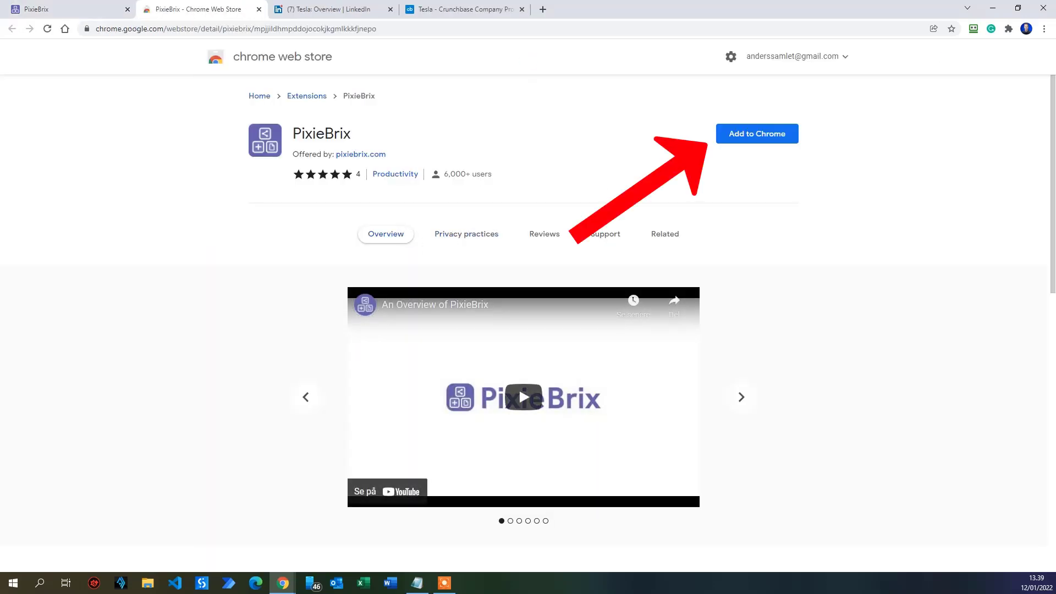
pyautogui.click(746, 139)
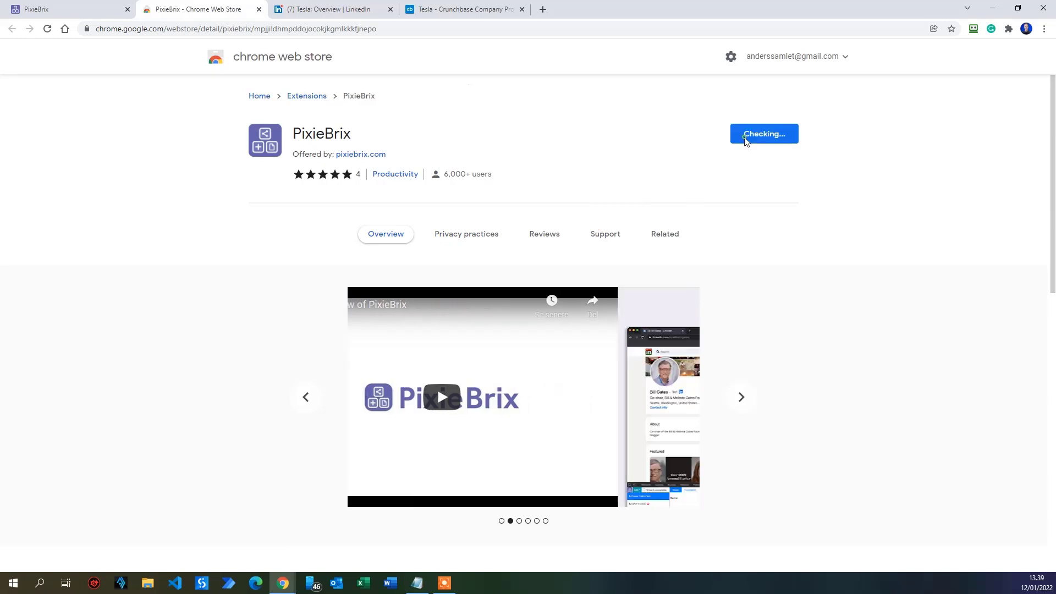
pyautogui.click(547, 122)
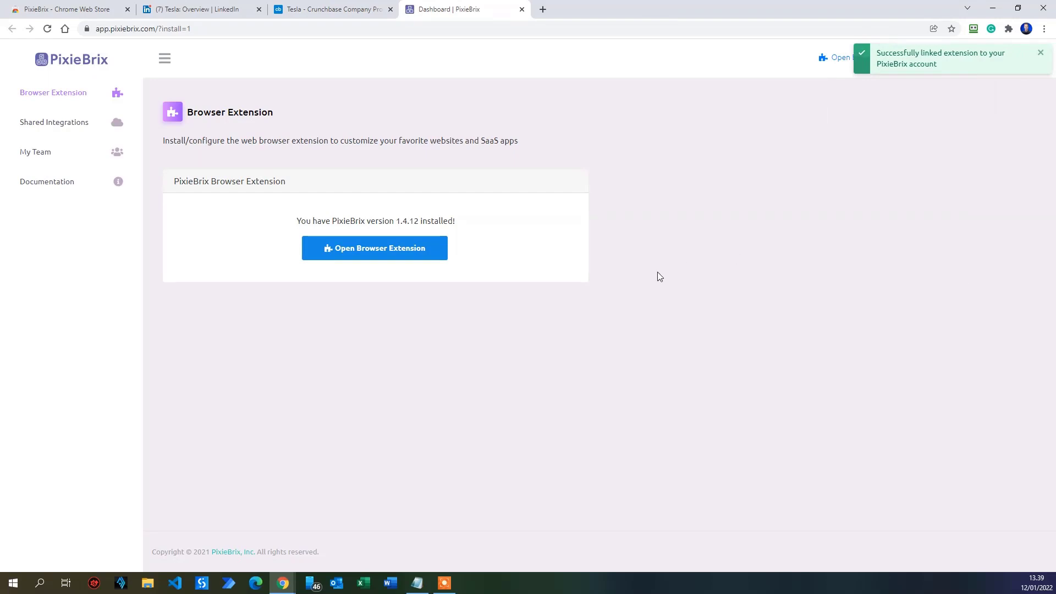
# Open the extension's Active Bricks page, look it over, then switch back to Tesla's LinkedIn tab.
pyautogui.click(406, 256)
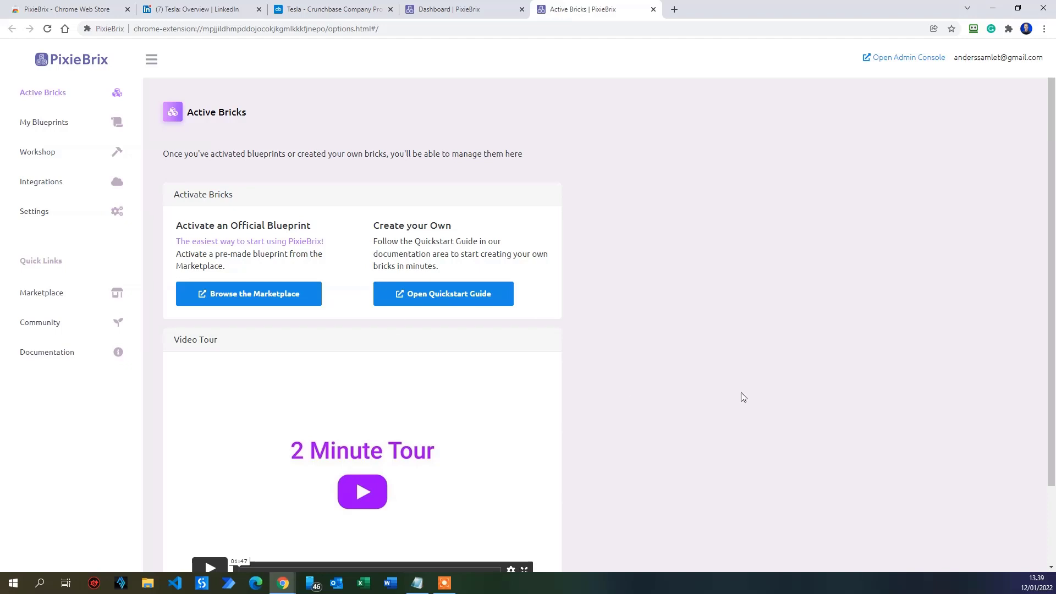
pyautogui.scroll(-2, 743, 395)
pyautogui.scroll(2, 754, 389)
pyautogui.click(194, 10)
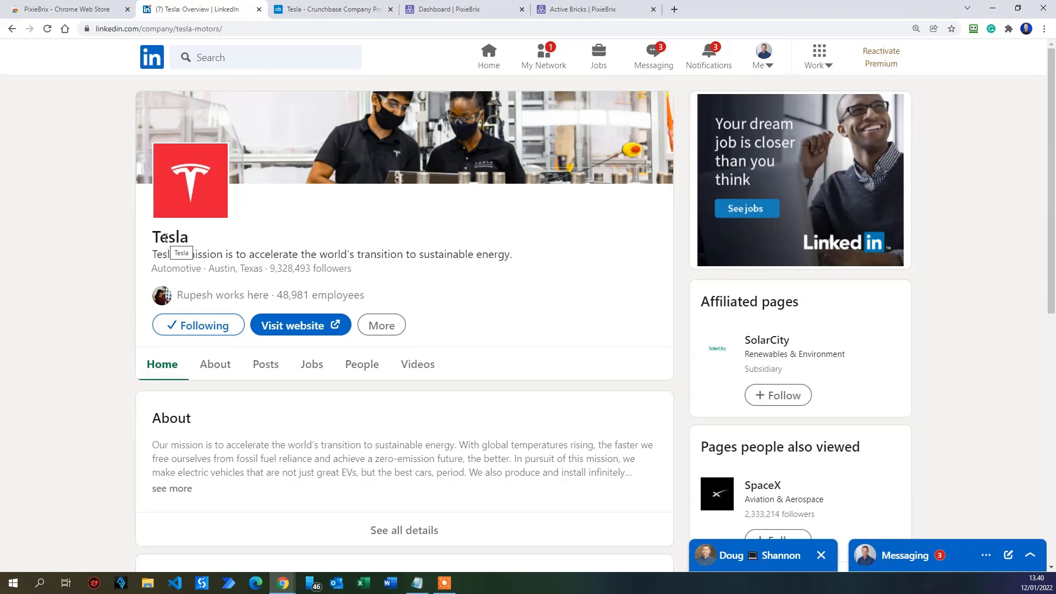
# Open DevTools with F12, dock it to the right, then dock it back to the bottom.
pyautogui.press('F12')
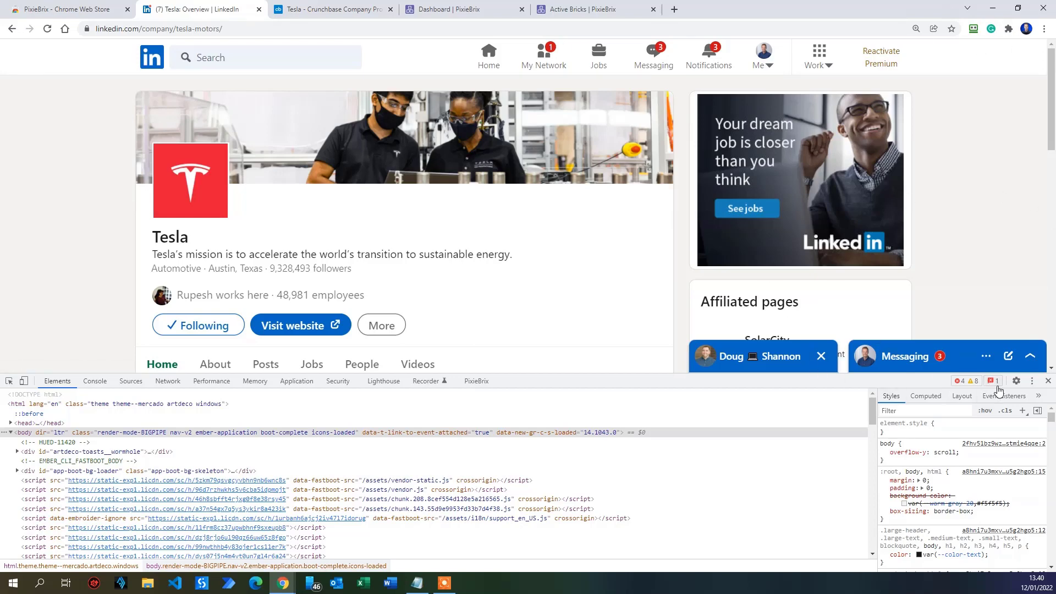
pyautogui.click(1032, 382)
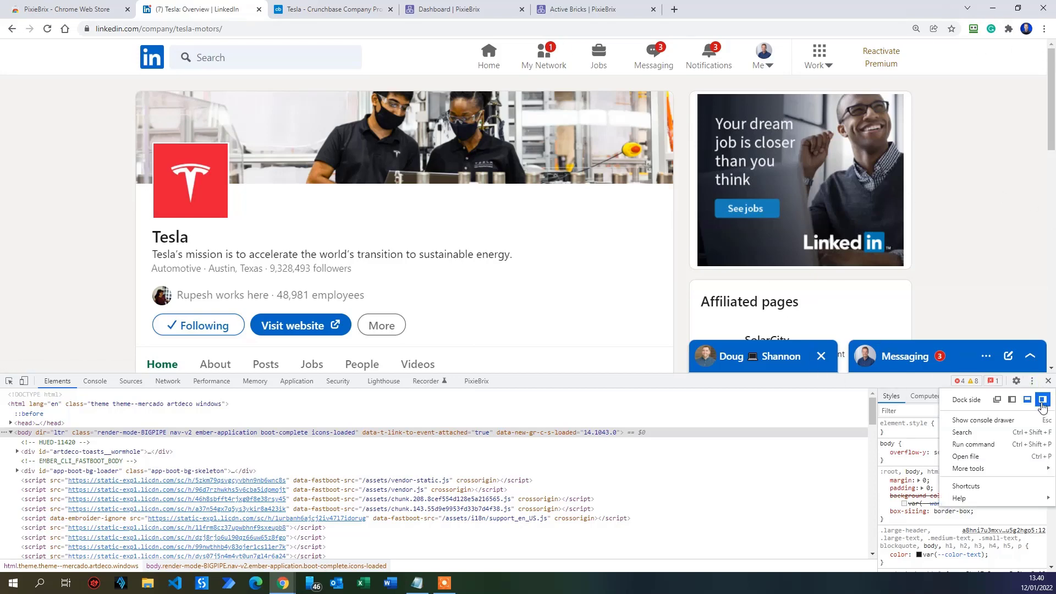
pyautogui.click(1043, 399)
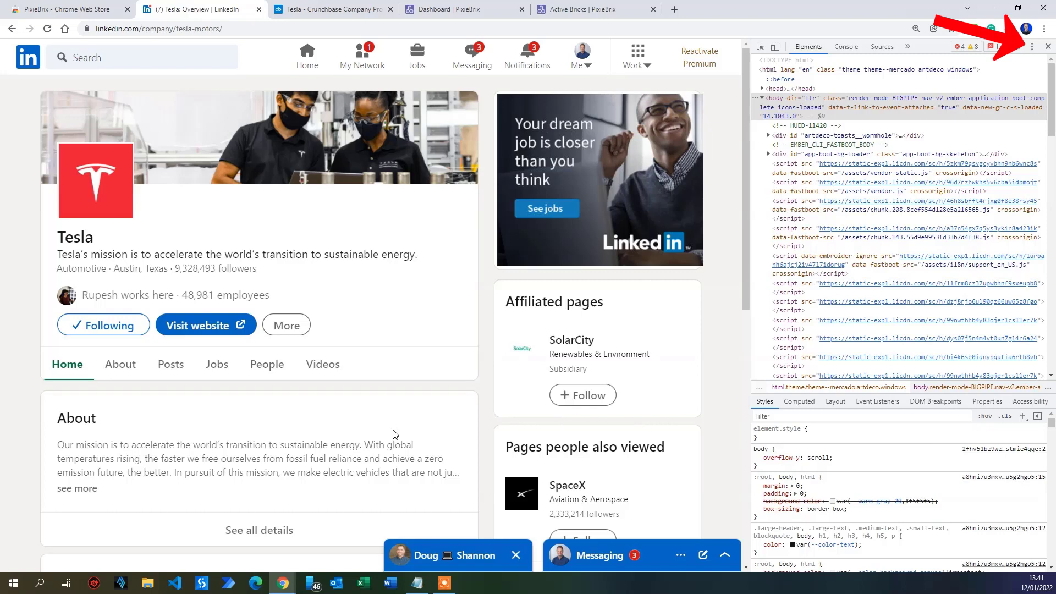
pyautogui.click(1033, 47)
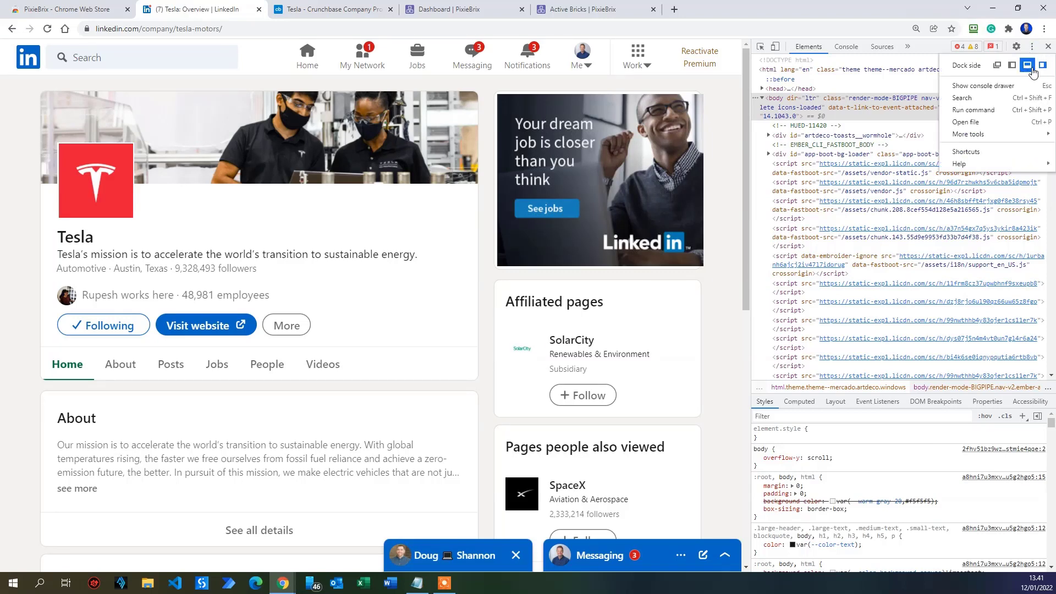
pyautogui.click(1027, 66)
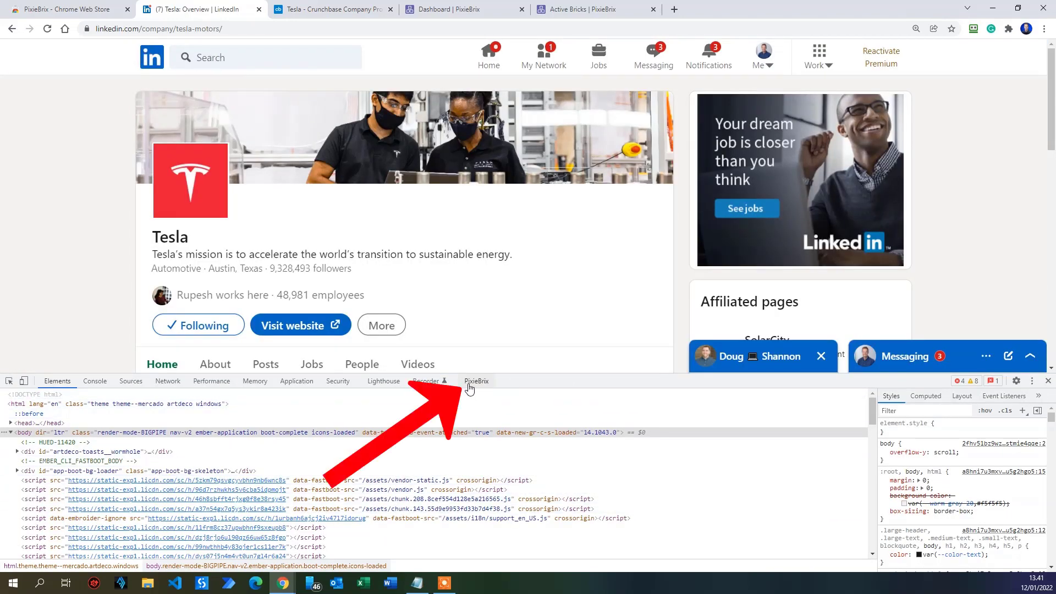
# Grant PixieBrix permanent access to LinkedIn from the DevTools PixieBrix panel.
pyautogui.click(472, 383)
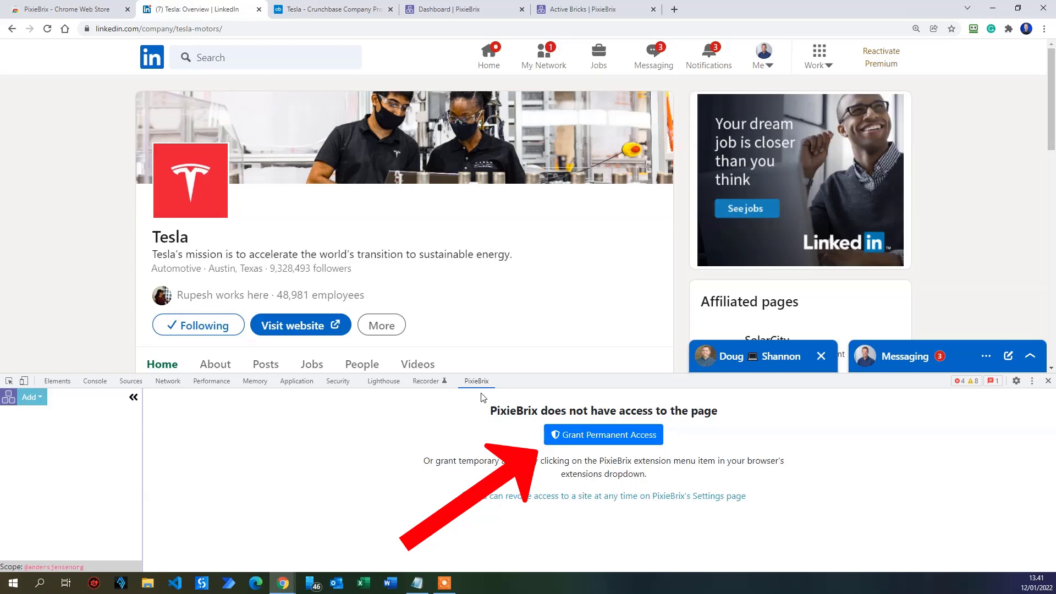
pyautogui.click(575, 435)
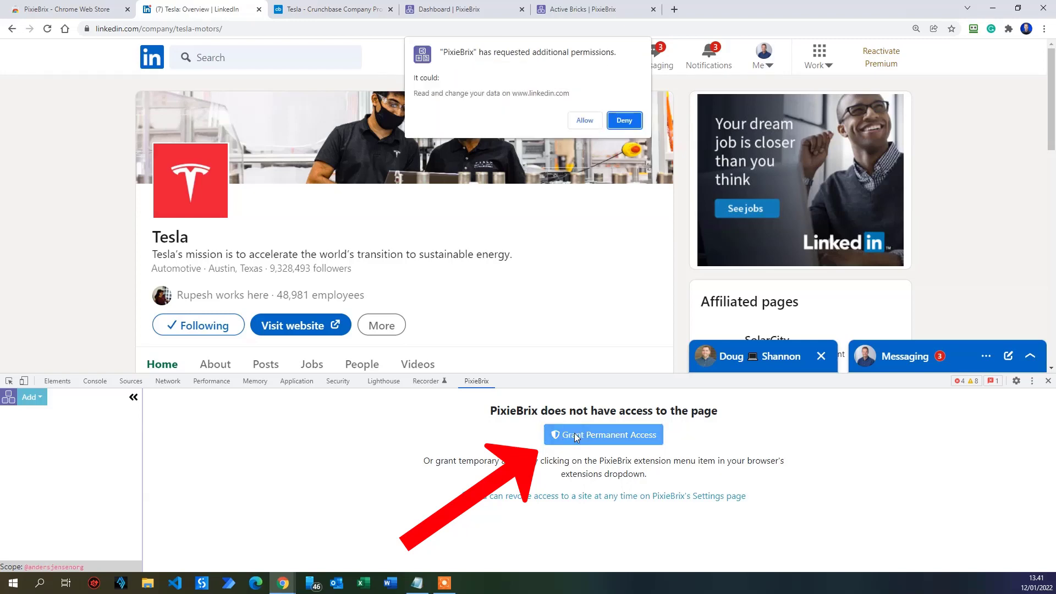
pyautogui.click(578, 120)
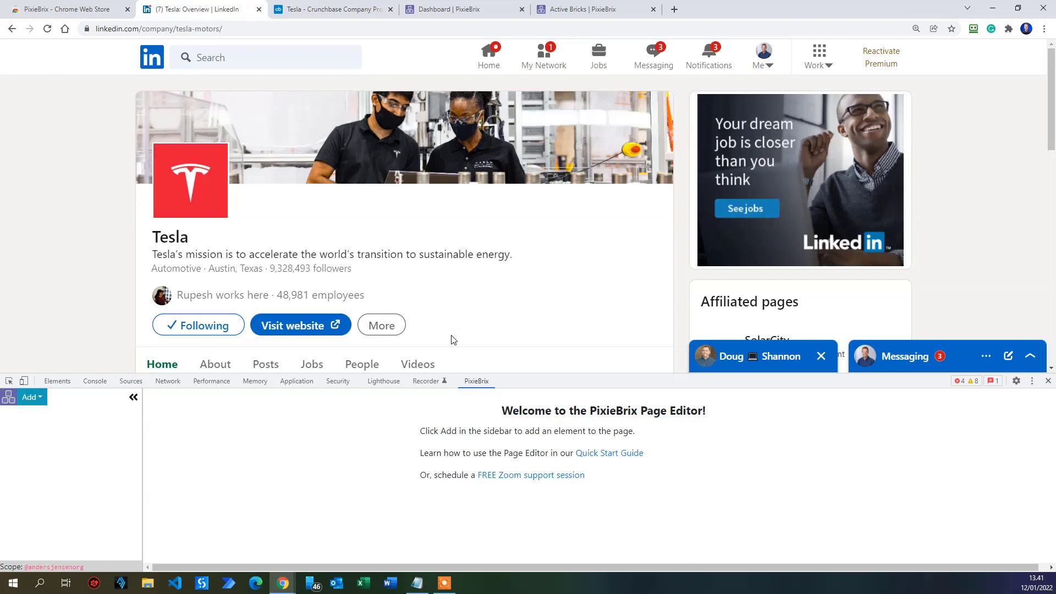
# Add a Button element and place it beside LinkedIn's More button on Tesla's page.
pyautogui.click(42, 405)
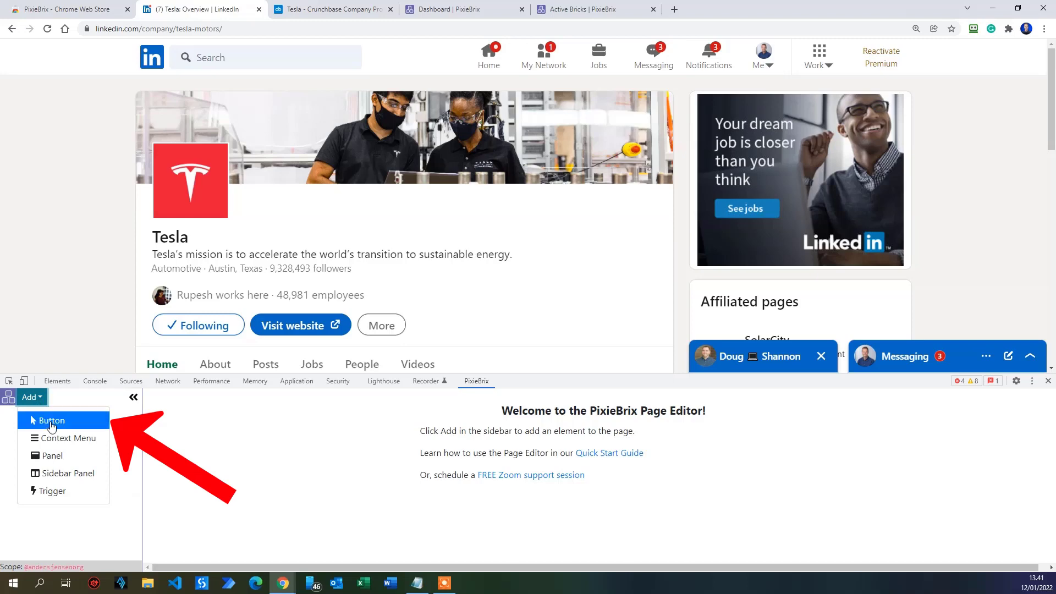
pyautogui.click(33, 417)
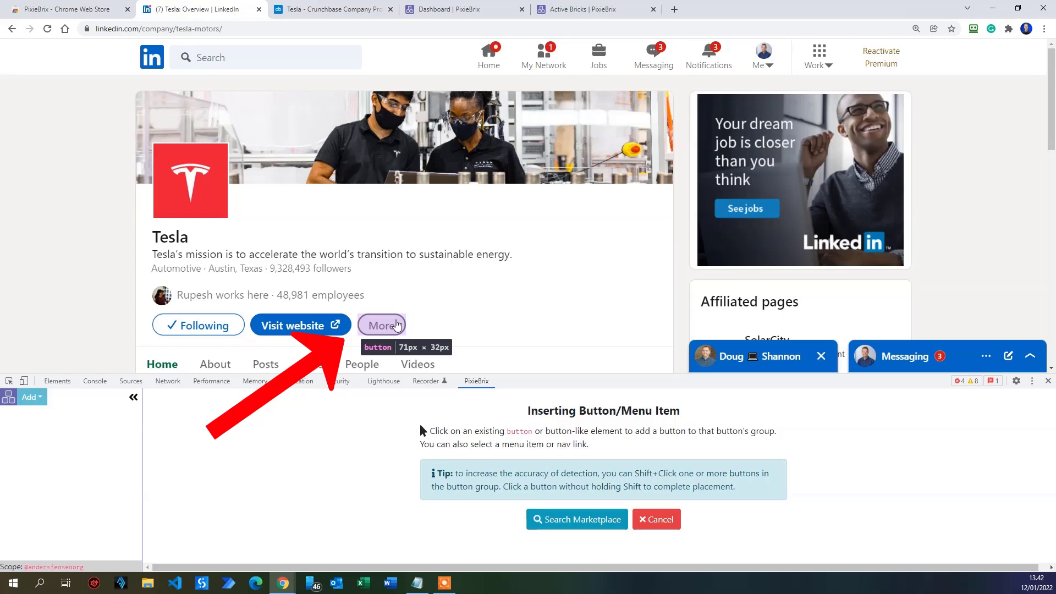
pyautogui.click(397, 324)
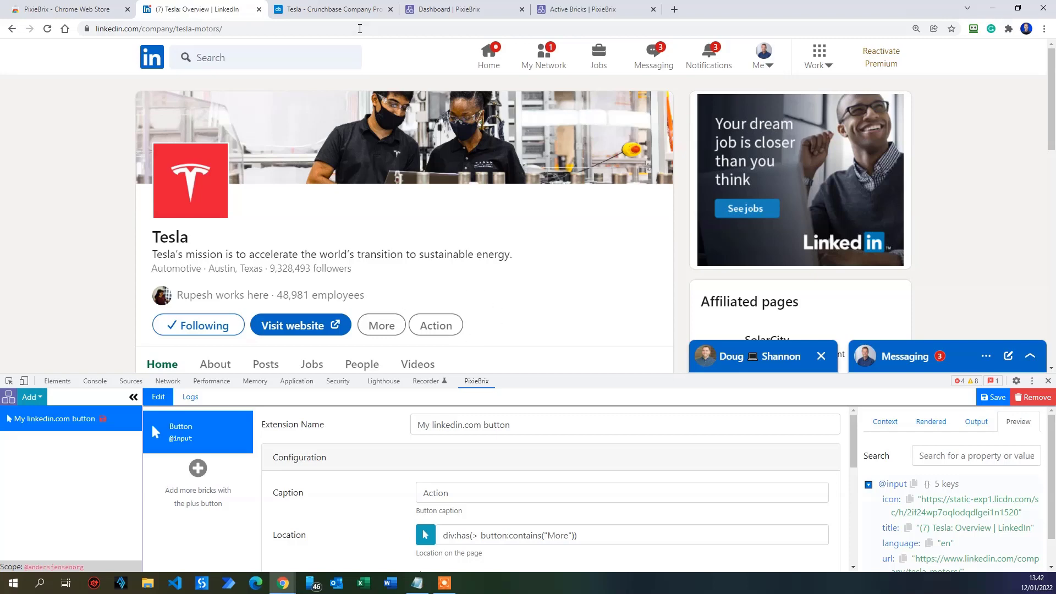
# Check the Crunchbase tab, then replace the button caption 'Action' with 'Crunchbase' and review the form.
pyautogui.click(341, 10)
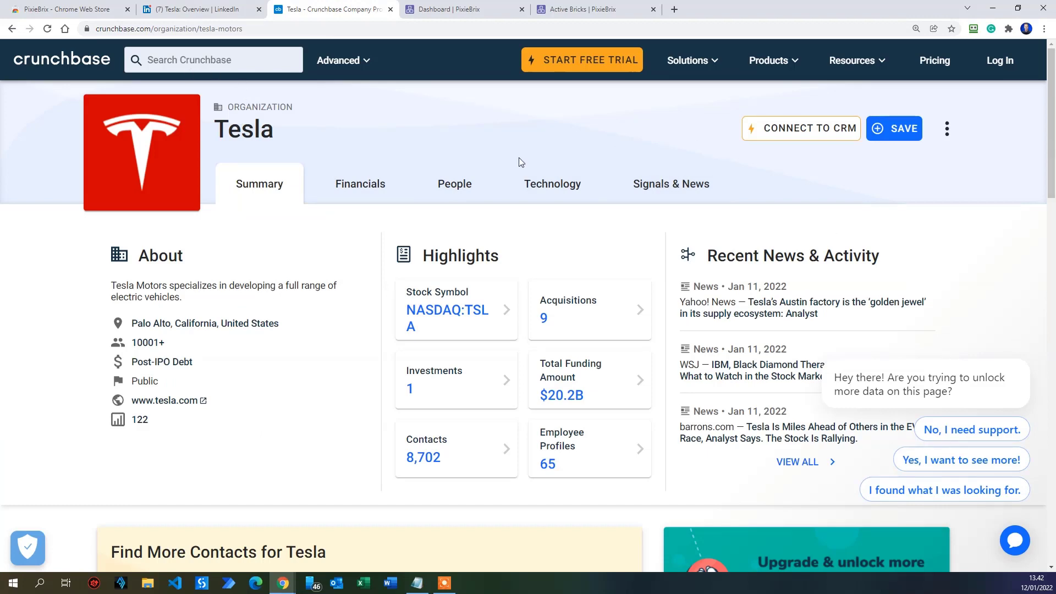
pyautogui.click(193, 9)
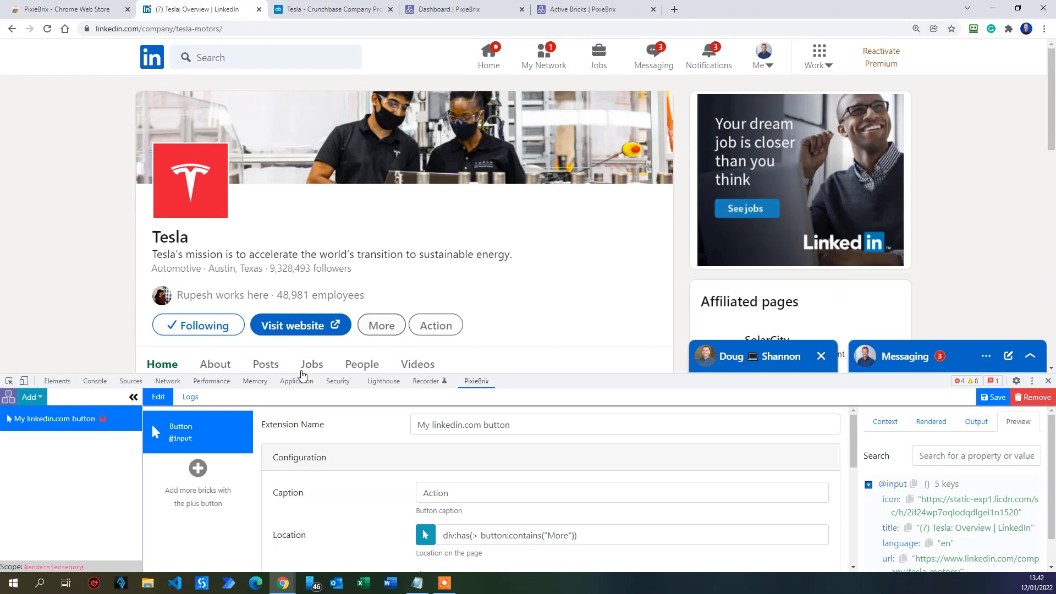
pyautogui.doubleClick(483, 497)
pyautogui.press('BackSpace')
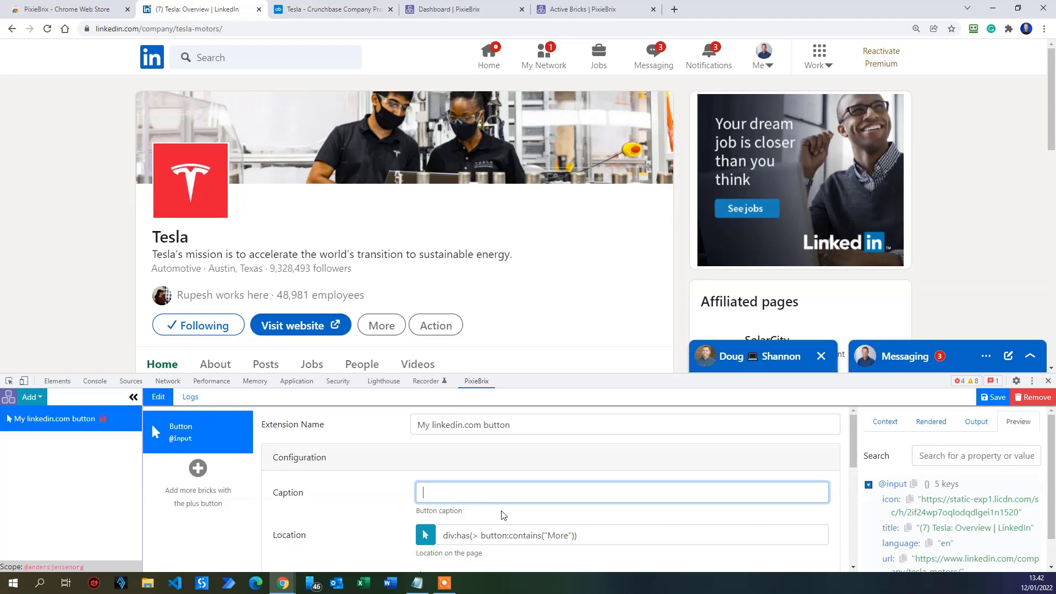
pyautogui.write('Crunchbase')
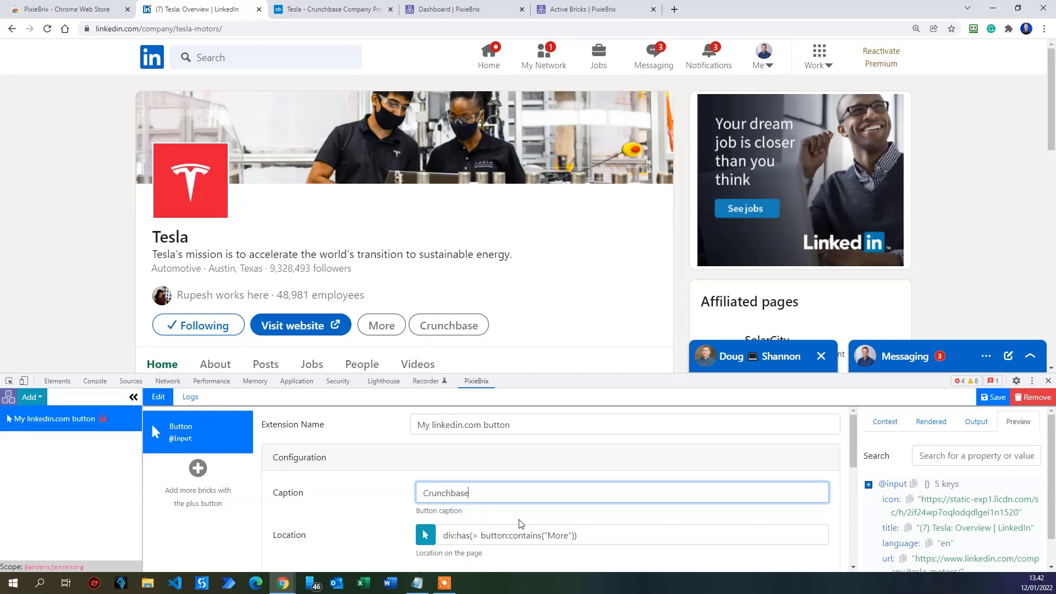
pyautogui.scroll(-1, 491, 501)
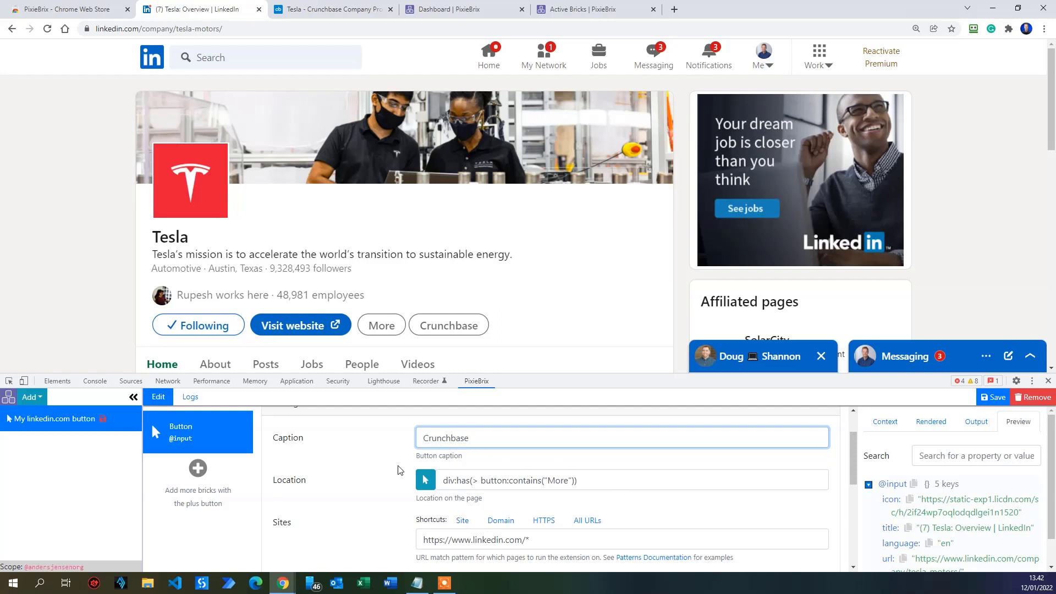
pyautogui.scroll(-2, 400, 470)
pyautogui.scroll(2, 396, 471)
pyautogui.scroll(1, 435, 480)
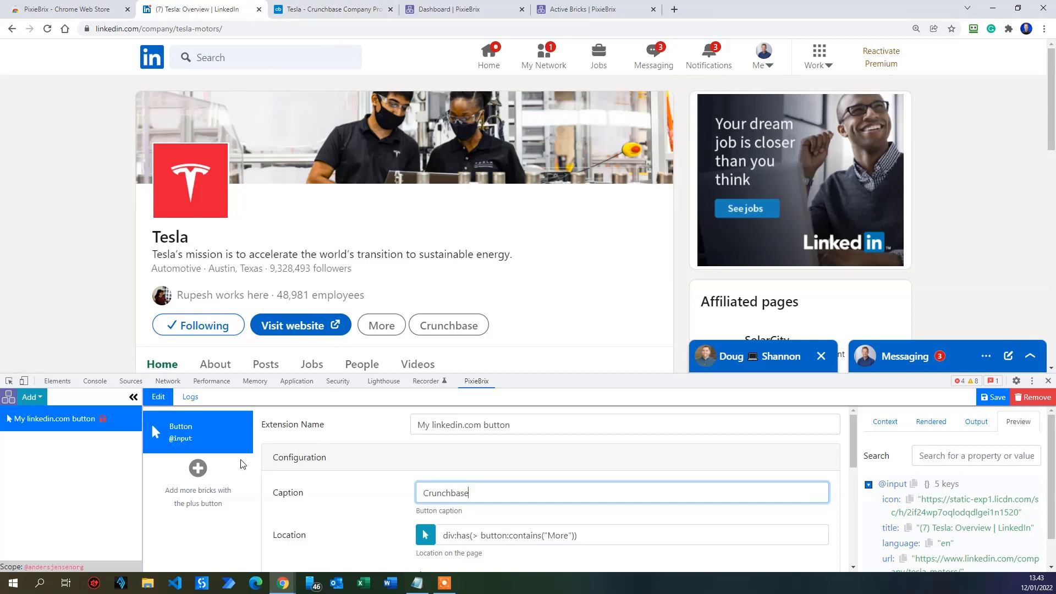
# Add a Component Reader brick after the Button, found by searching 'comp', with framework Ember.js.
pyautogui.click(202, 471)
pyautogui.write('com')
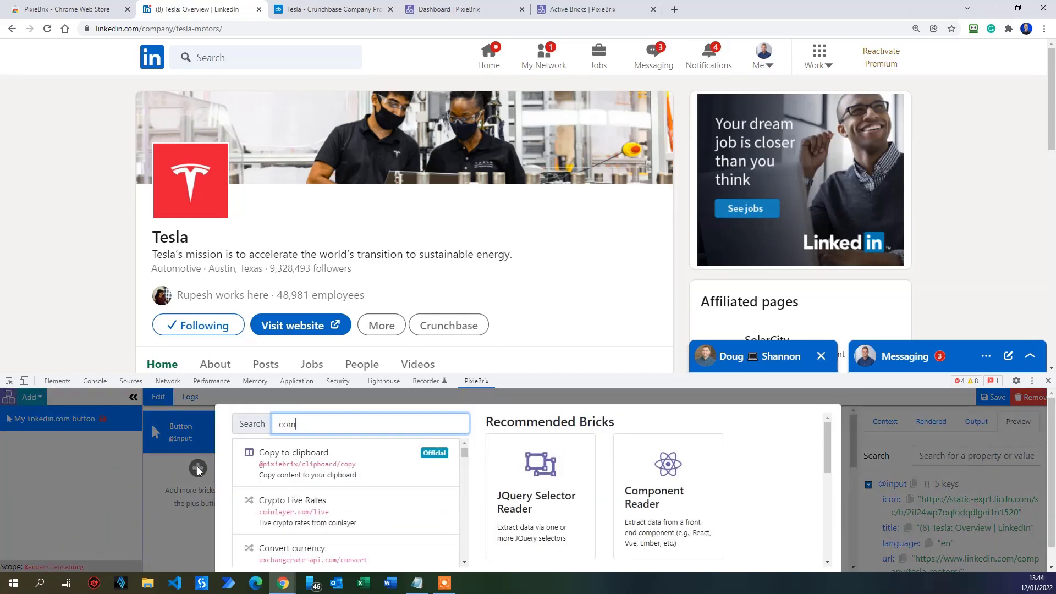
pyautogui.write('p')
pyautogui.click(286, 451)
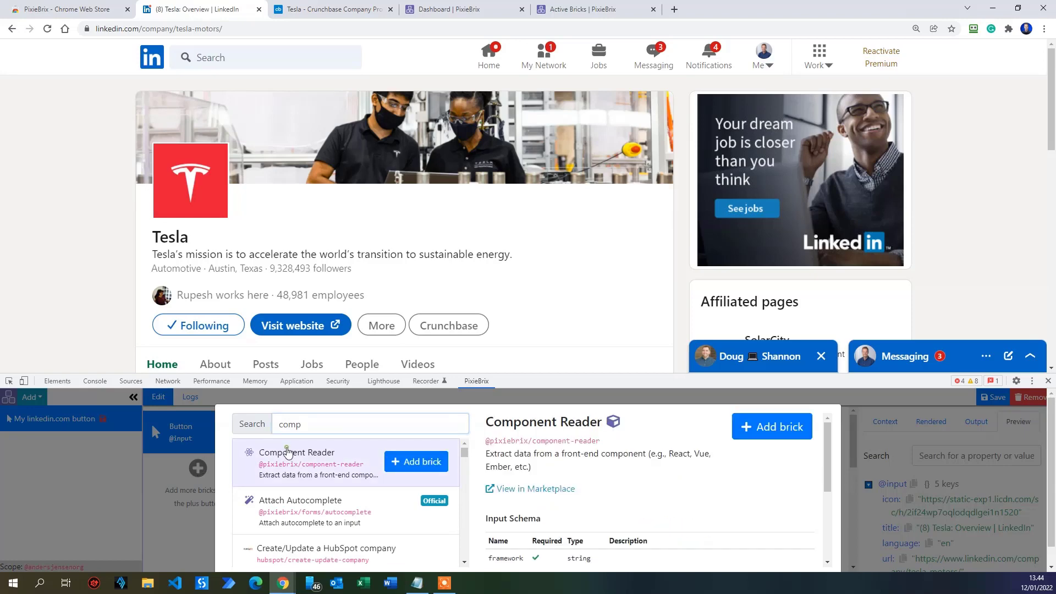
pyautogui.click(425, 461)
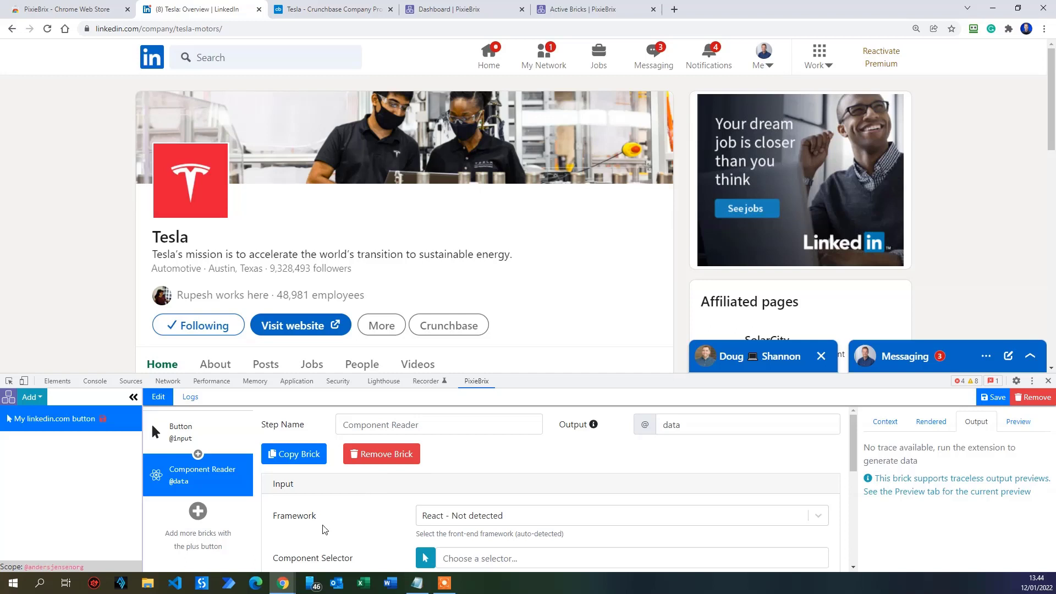
pyautogui.click(489, 517)
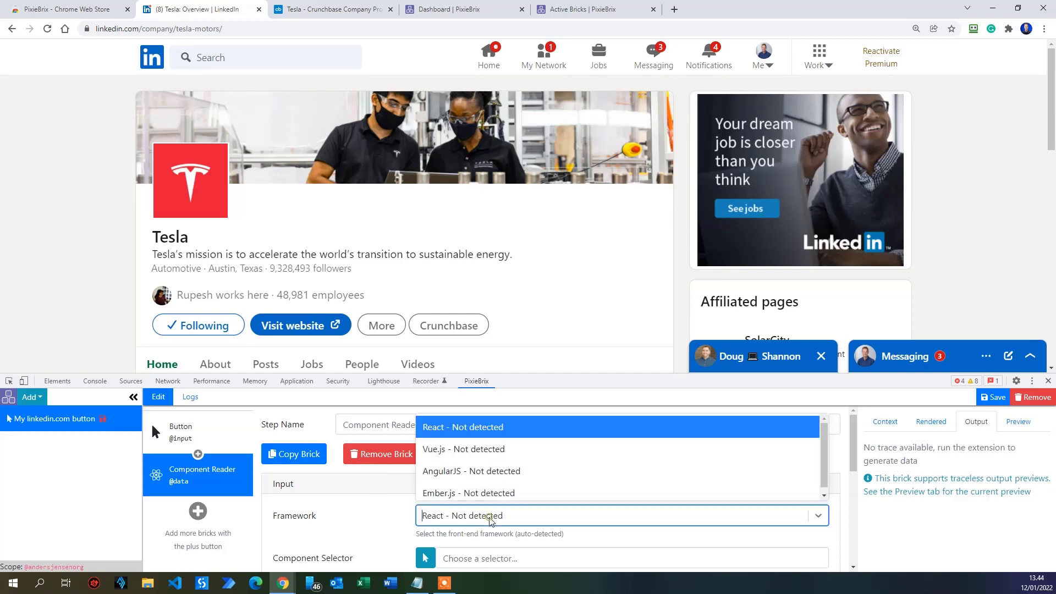
pyautogui.click(452, 496)
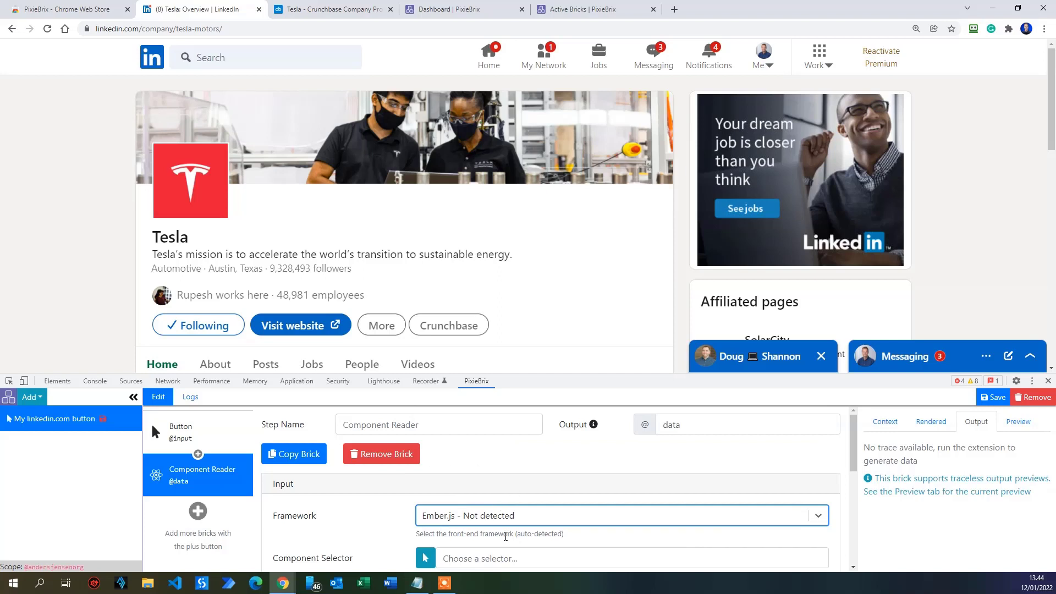
pyautogui.scroll(-1, 505, 537)
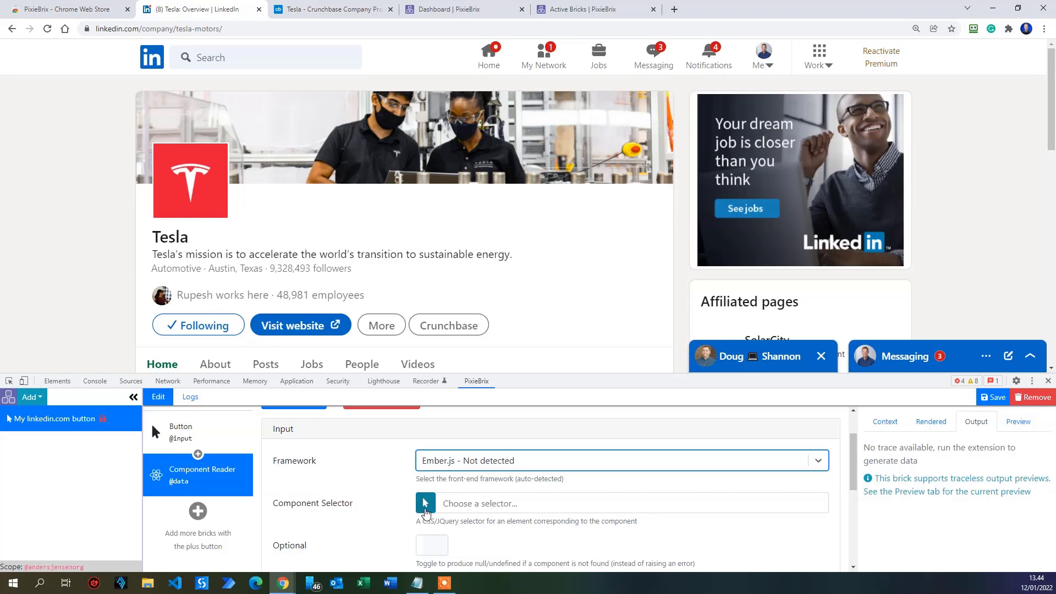
# Set the Component Reader's selector to h1 by picking the Tesla heading on the page.
pyautogui.click(425, 510)
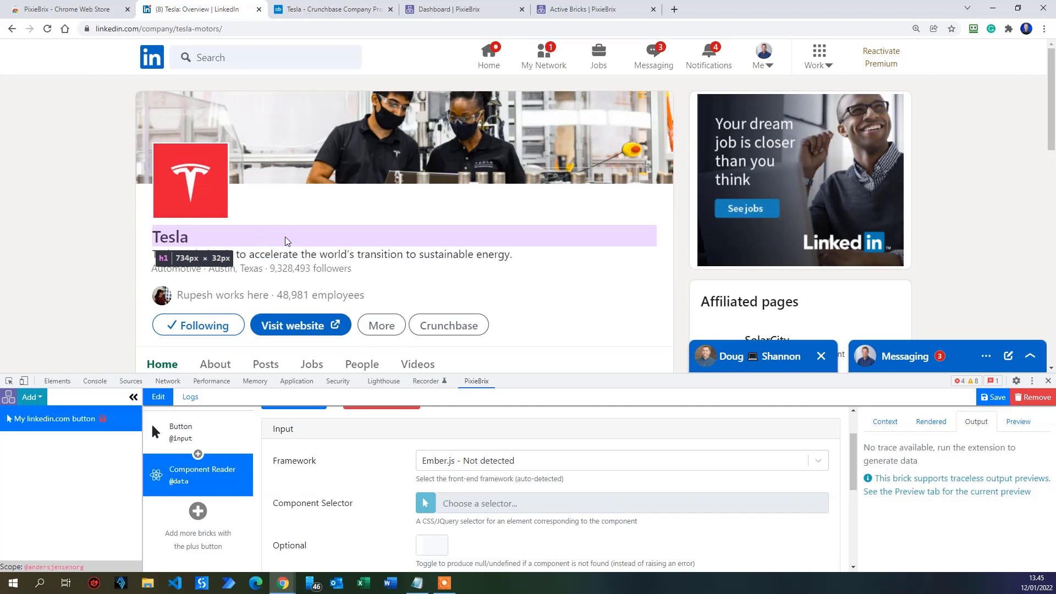
pyautogui.click(285, 240)
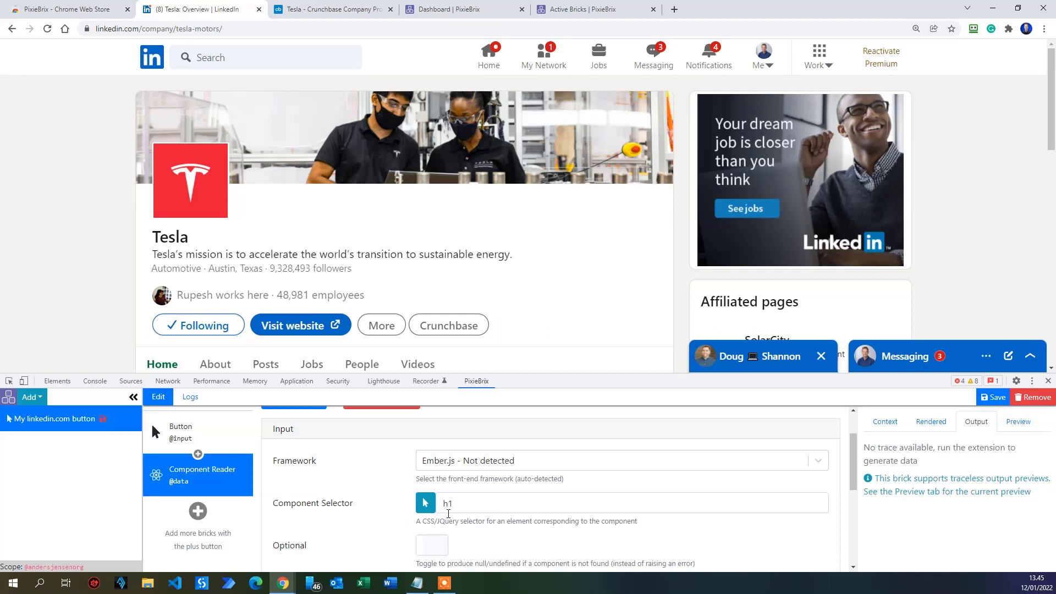
# Search the reader preview for 'tesla' and copy the moduleTracking.organization.universalName property path.
pyautogui.click(1025, 425)
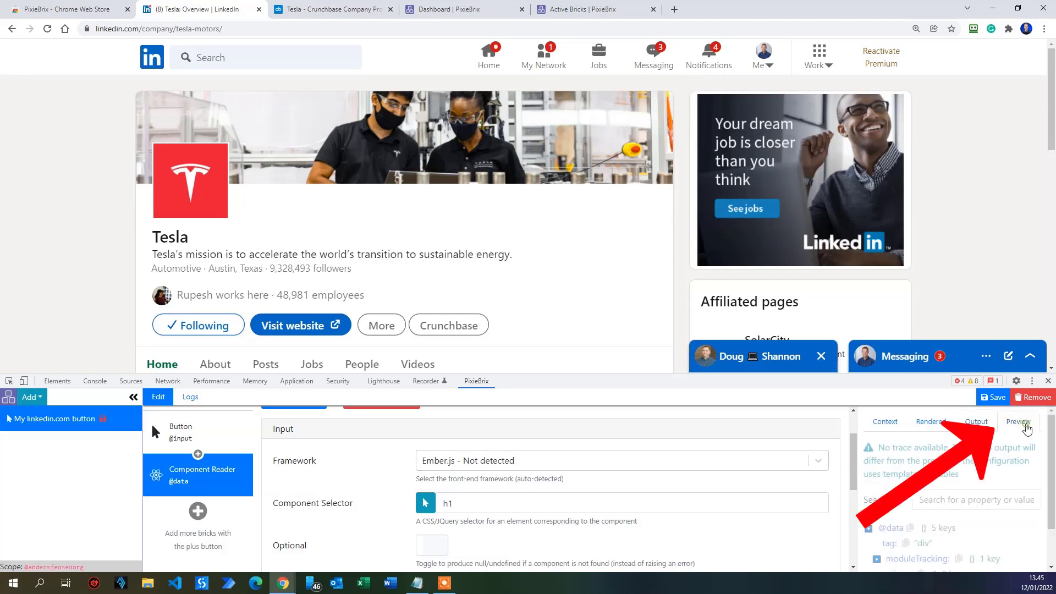
pyautogui.click(975, 506)
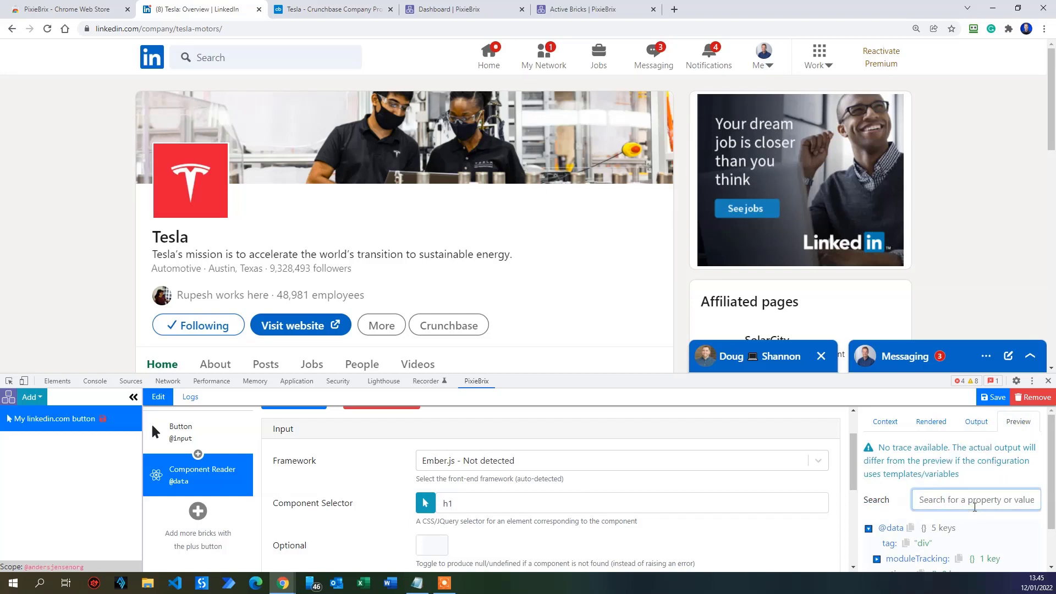
pyautogui.write('tesla')
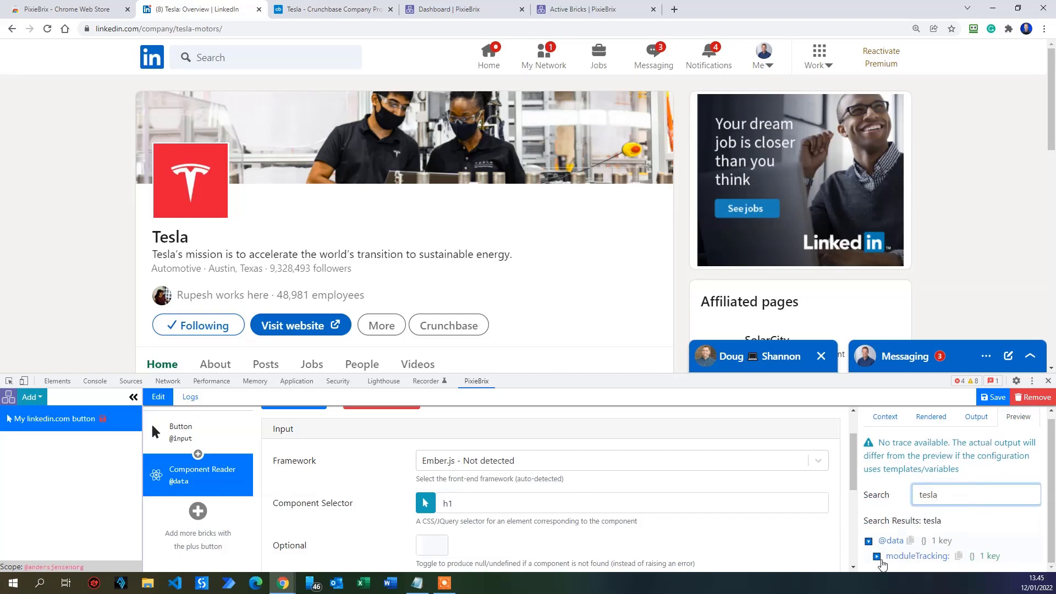
pyautogui.click(877, 557)
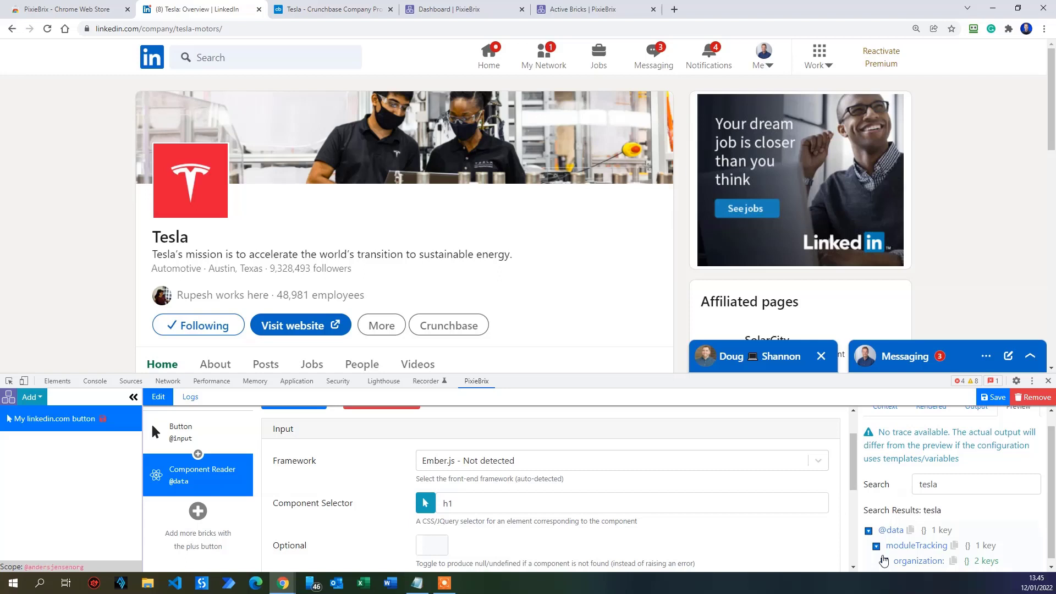
pyautogui.click(884, 563)
pyautogui.scroll(-1, 895, 554)
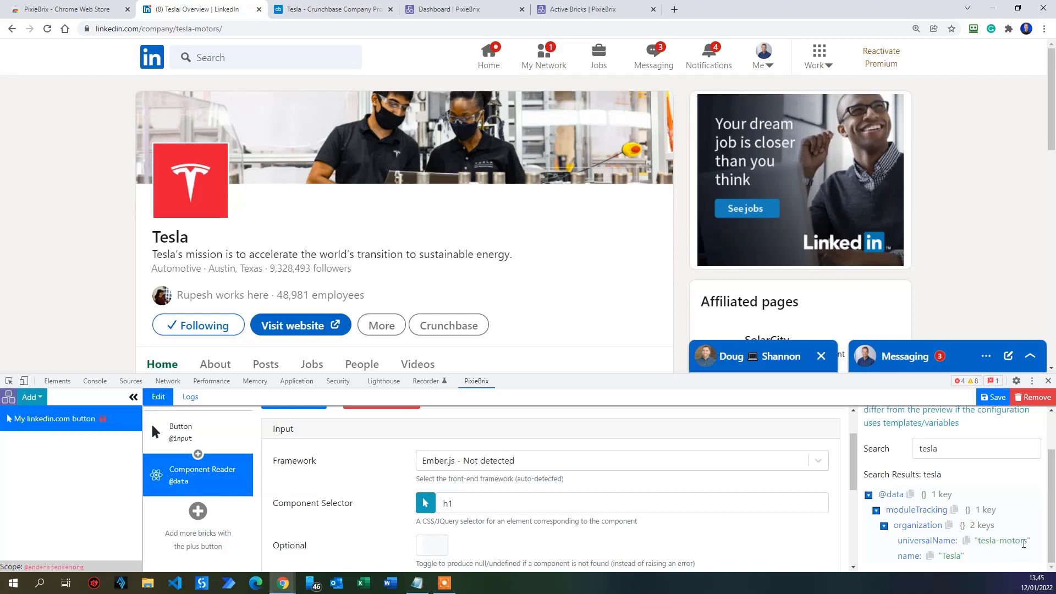
pyautogui.click(966, 540)
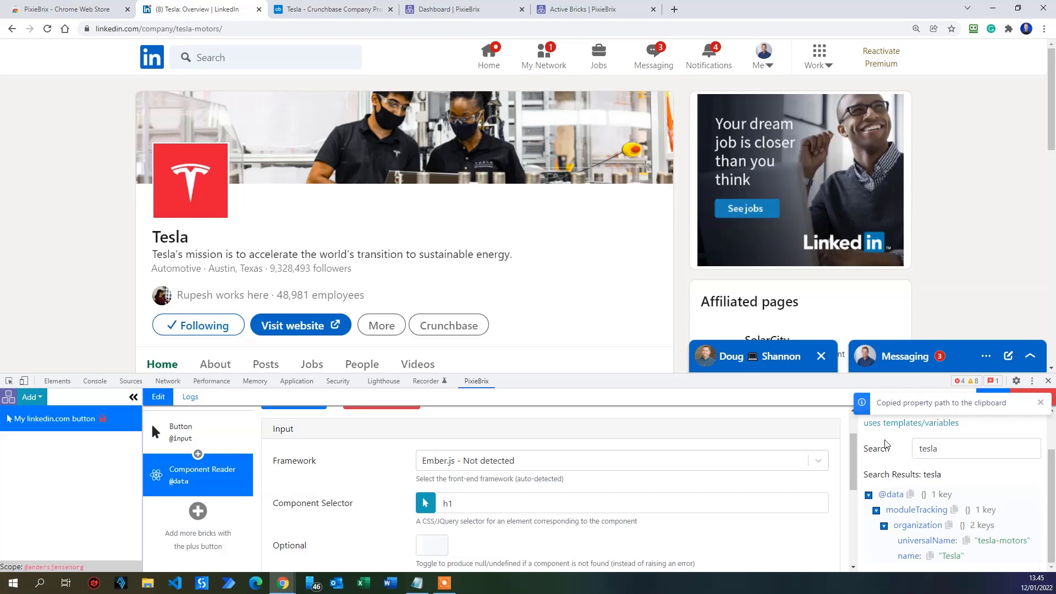
pyautogui.click(417, 583)
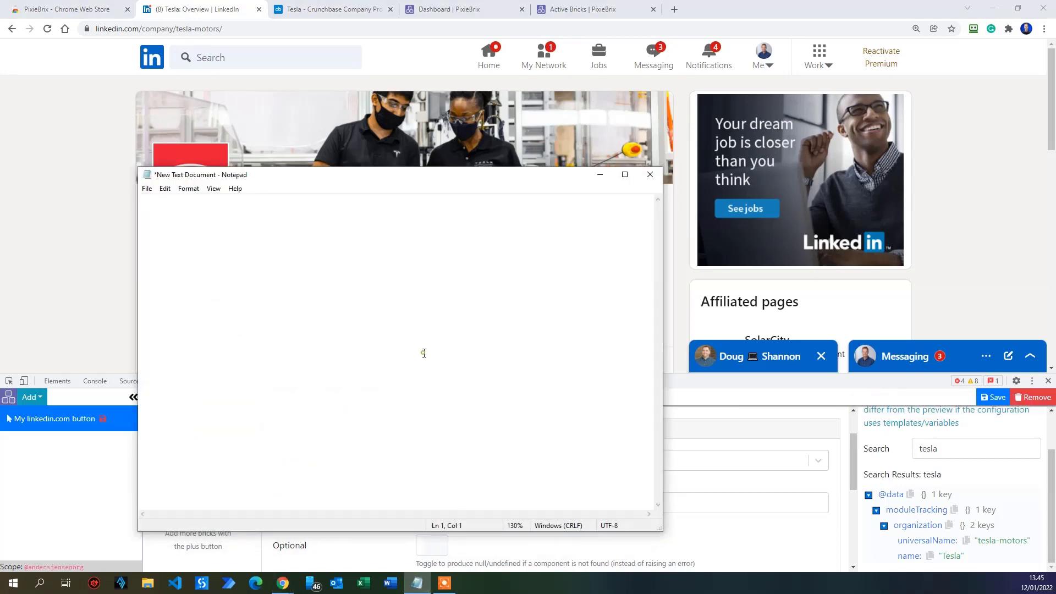
pyautogui.hotkey('ctrl', 'v')
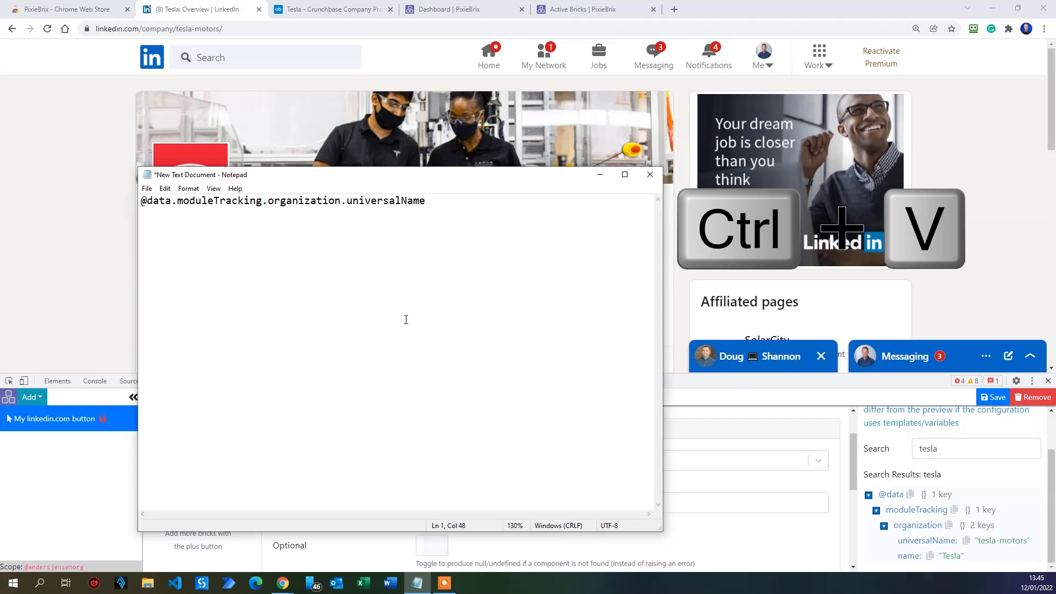
pyautogui.click(485, 126)
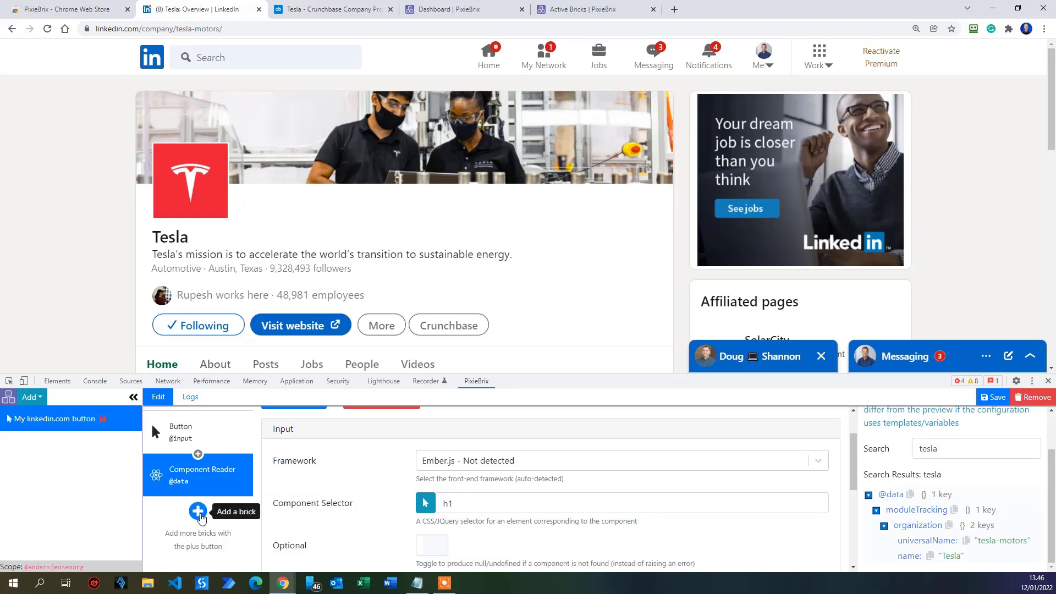
# Add an 'Open a tab' brick after the Component Reader, leaving its url empty.
pyautogui.click(198, 512)
pyautogui.write('o')
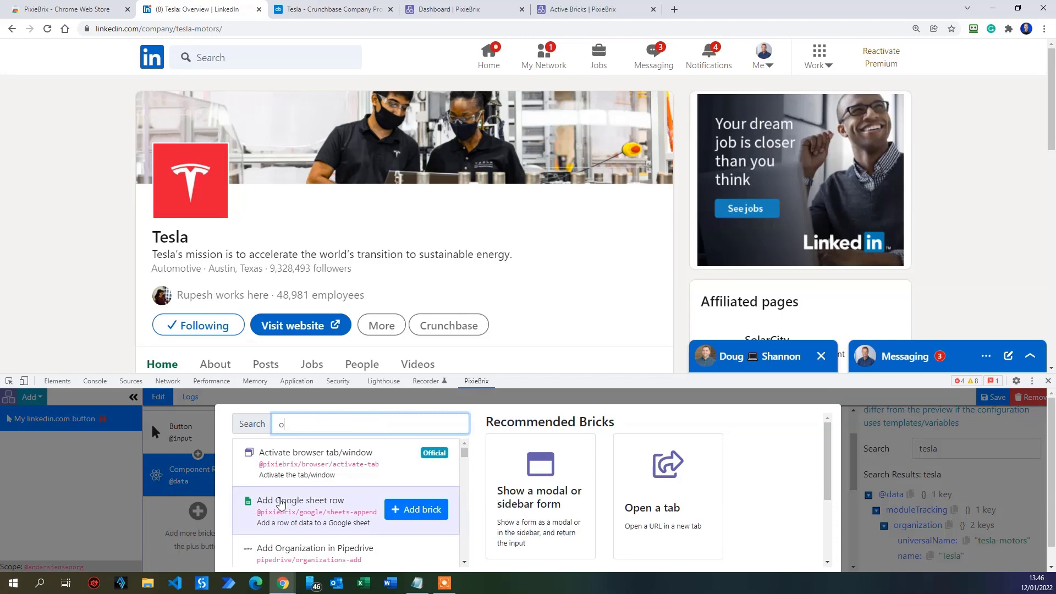
pyautogui.write('pen a a')
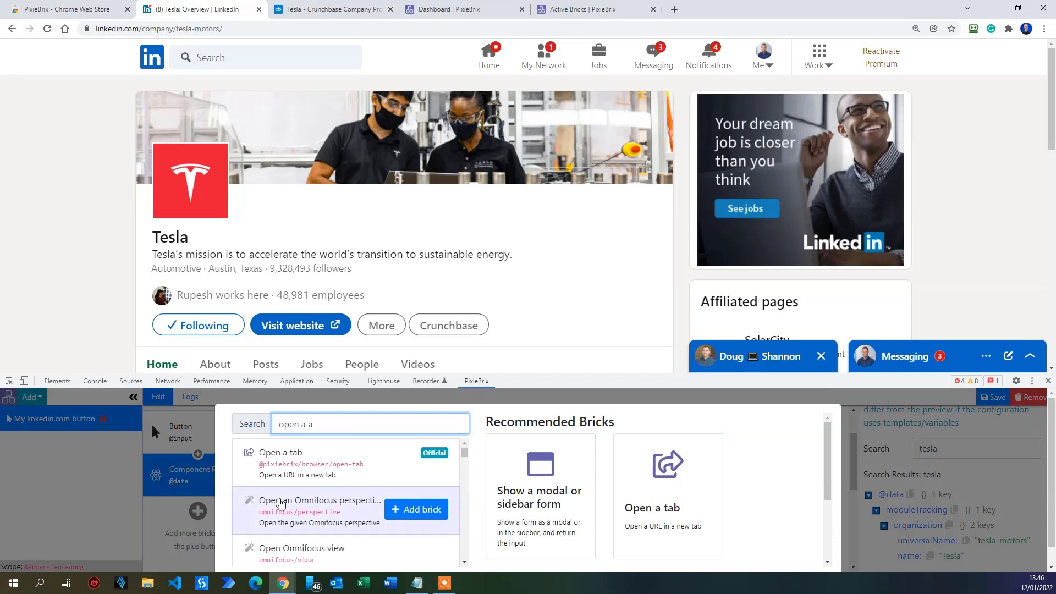
pyautogui.click(319, 457)
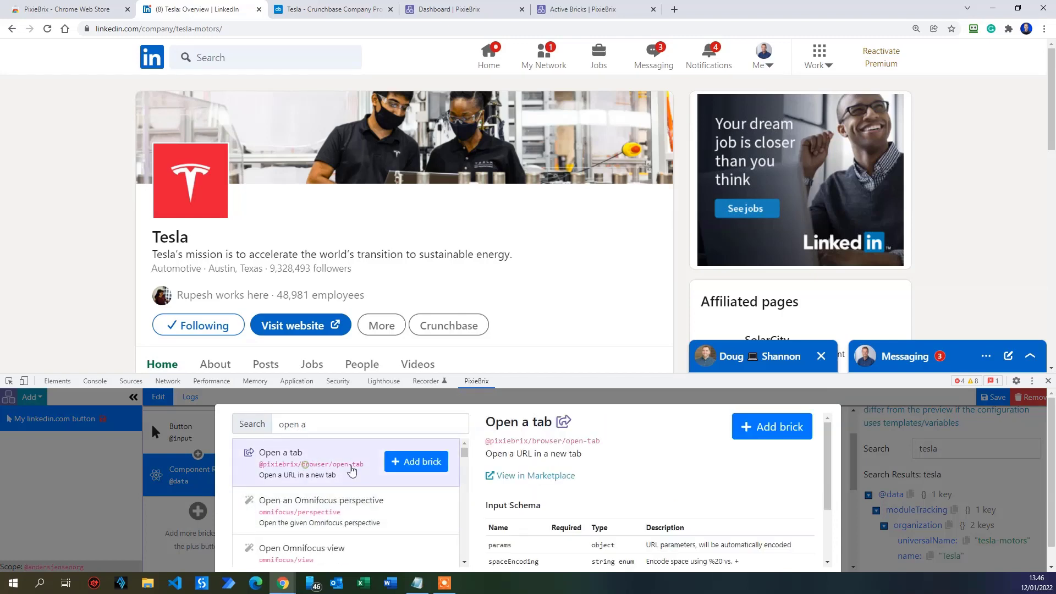
pyautogui.click(421, 462)
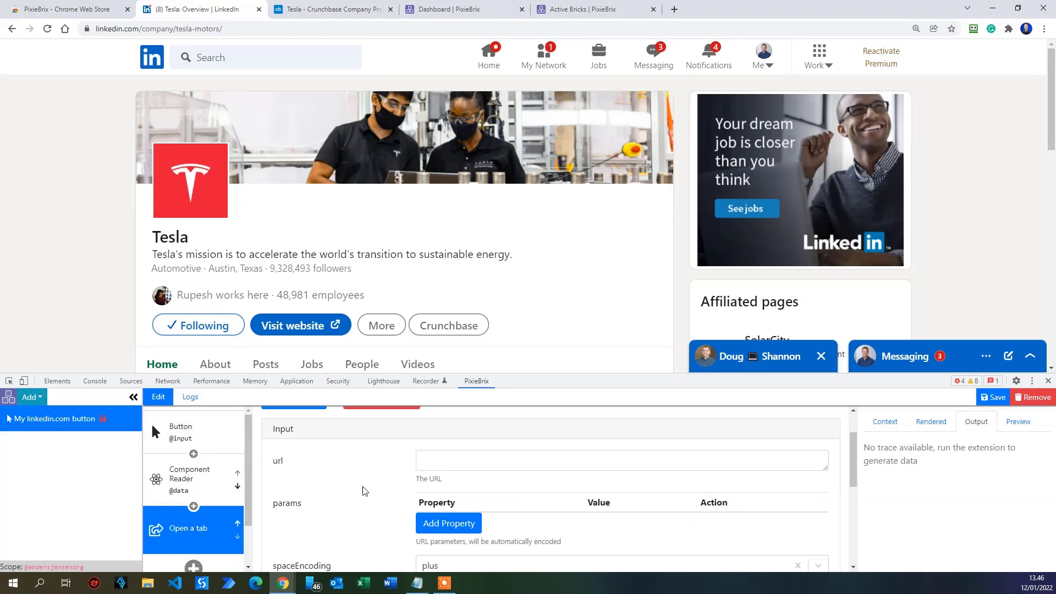
pyautogui.click(328, 11)
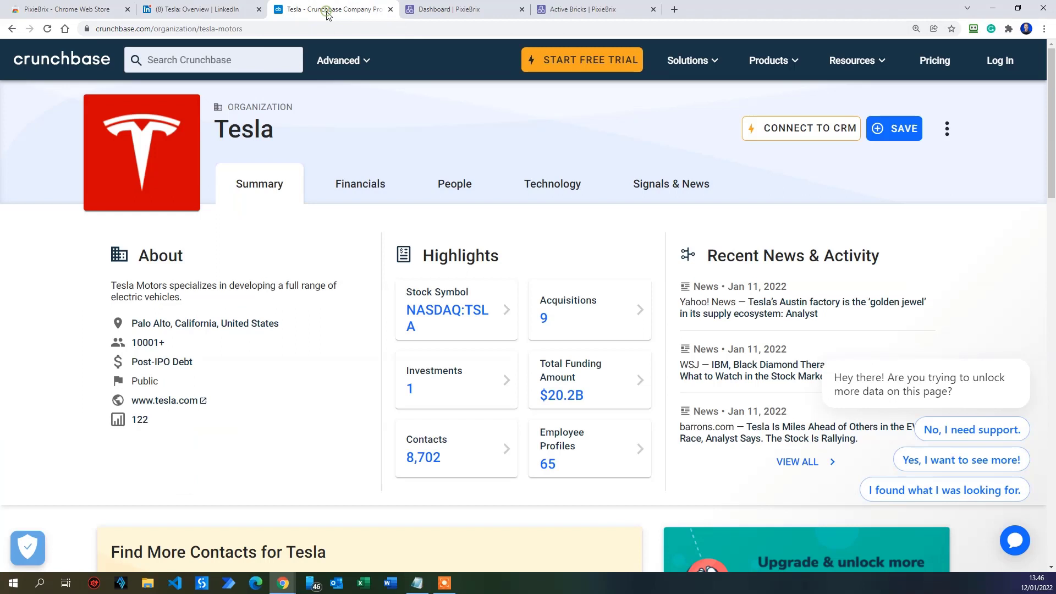
pyautogui.click(231, 27)
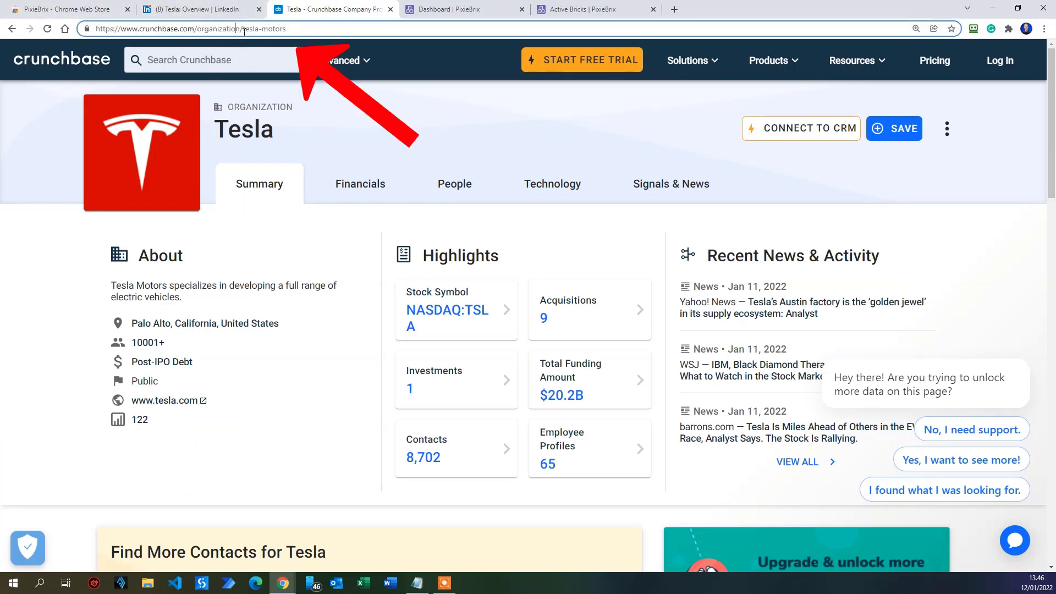
pyautogui.moveTo(243, 29); pyautogui.dragTo(73, 30)
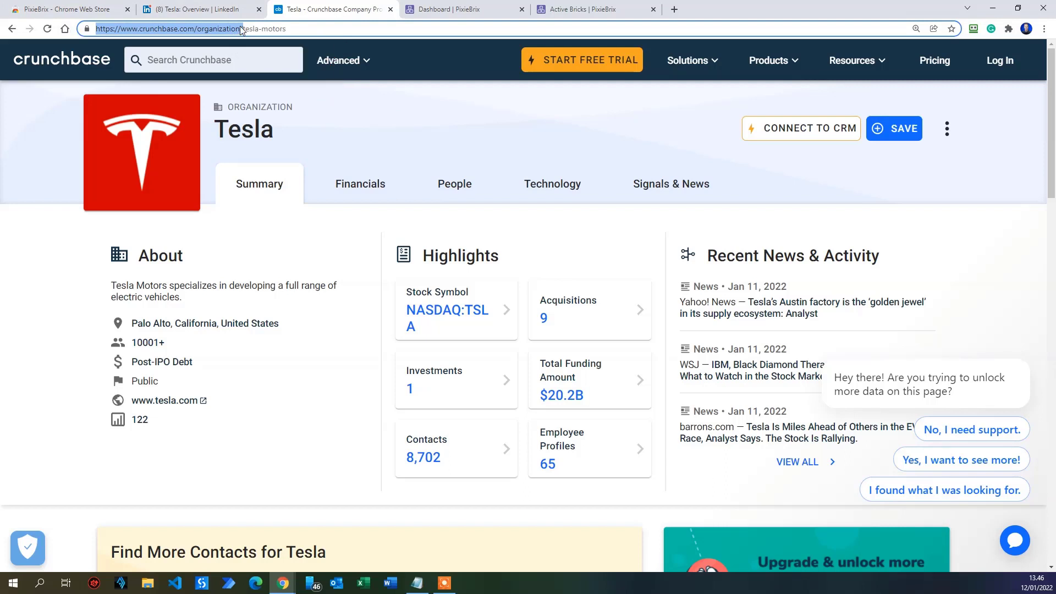
pyautogui.hotkey('ctrl', 'c')
pyautogui.click(209, 9)
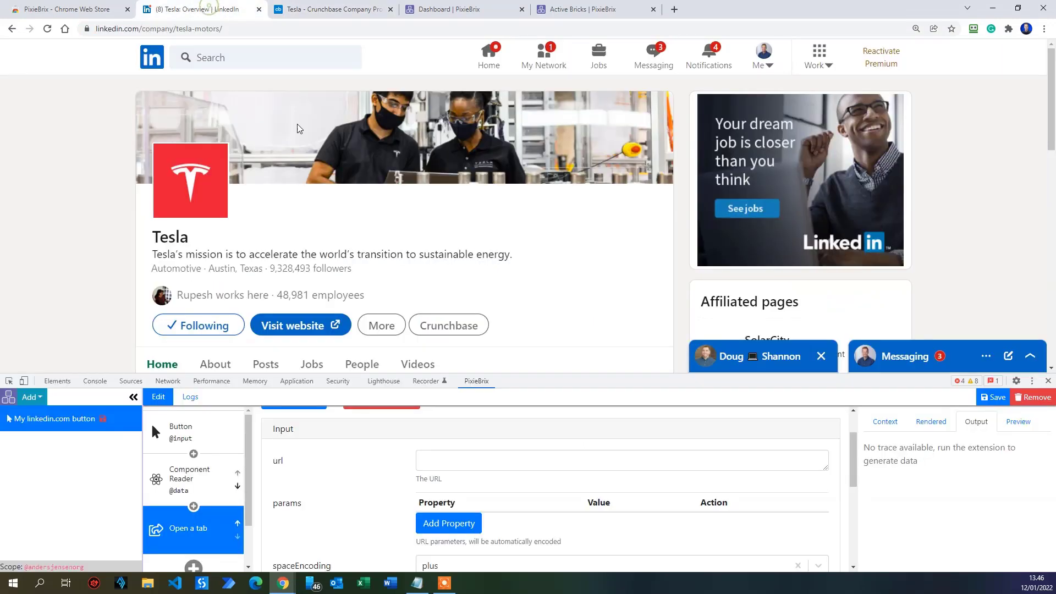
pyautogui.click(464, 462)
pyautogui.hotkey('ctrl', 'v')
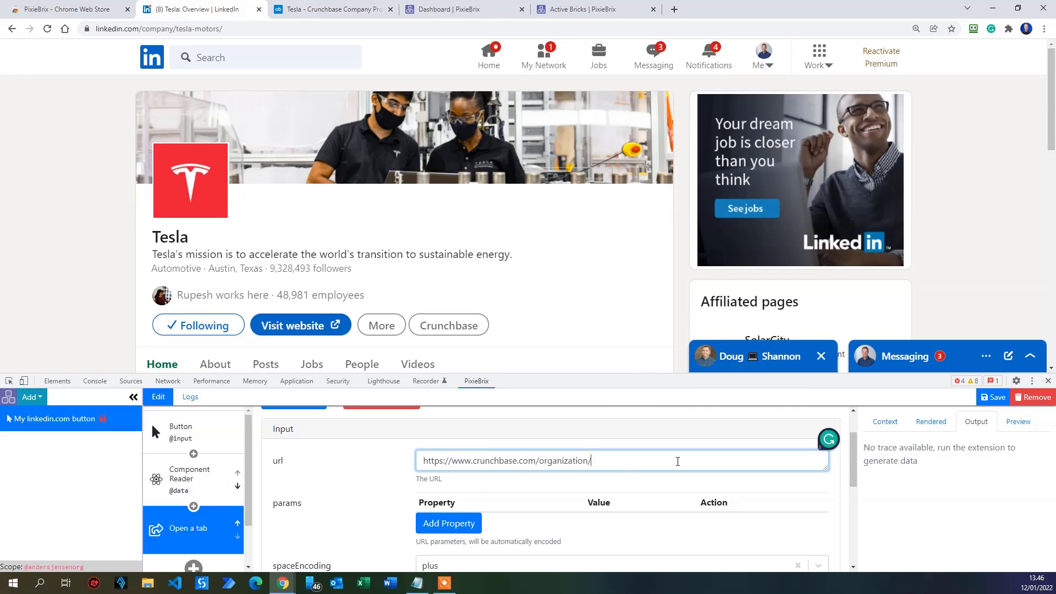
pyautogui.write('{{')
pyautogui.click(418, 587)
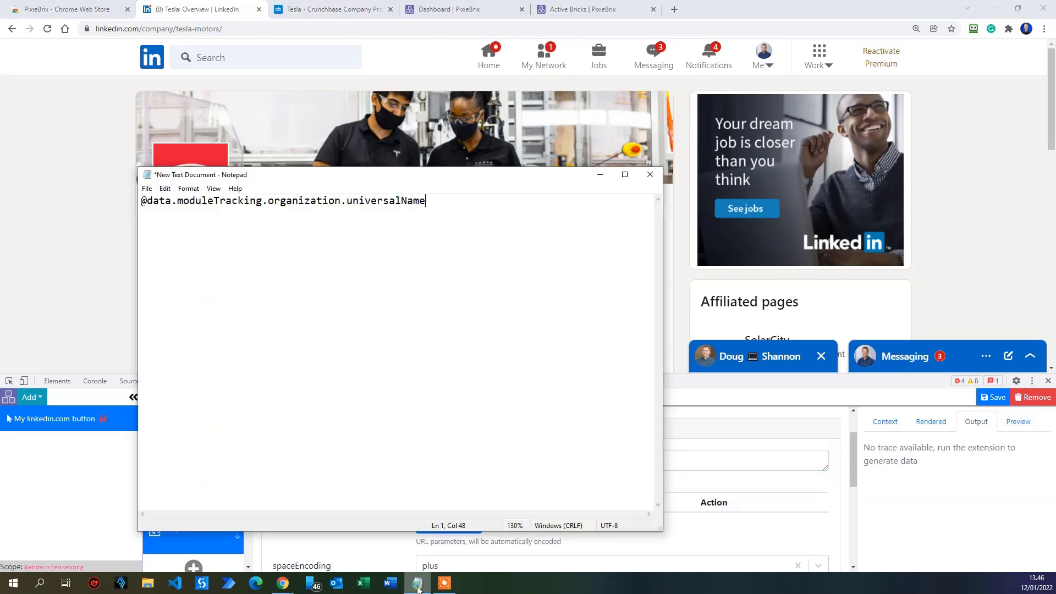
pyautogui.moveTo(460, 223); pyautogui.dragTo(139, 202)
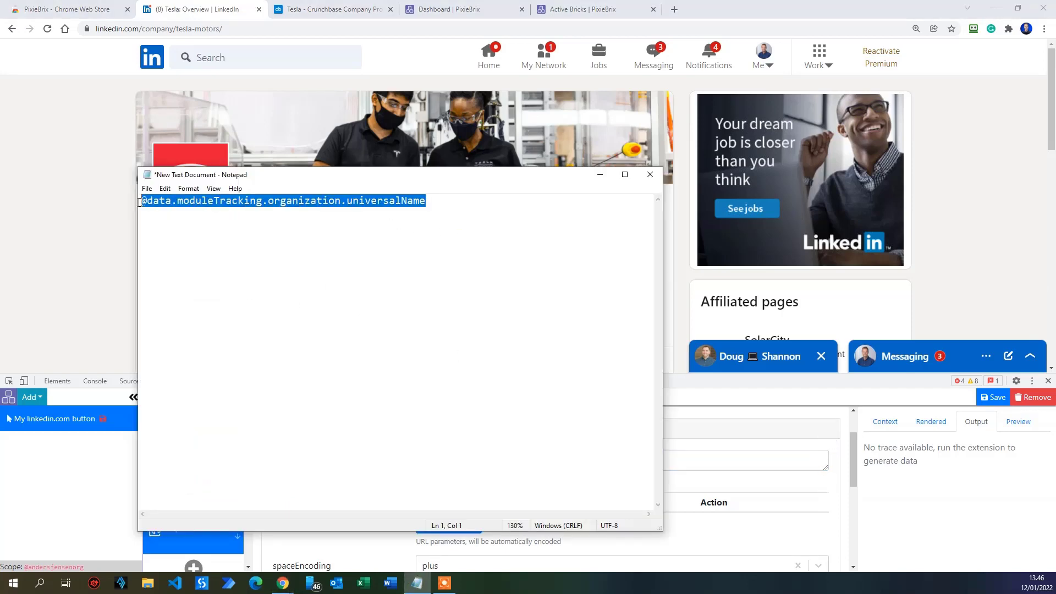
pyautogui.hotkey('ctrl', 'c')
pyautogui.click(770, 462)
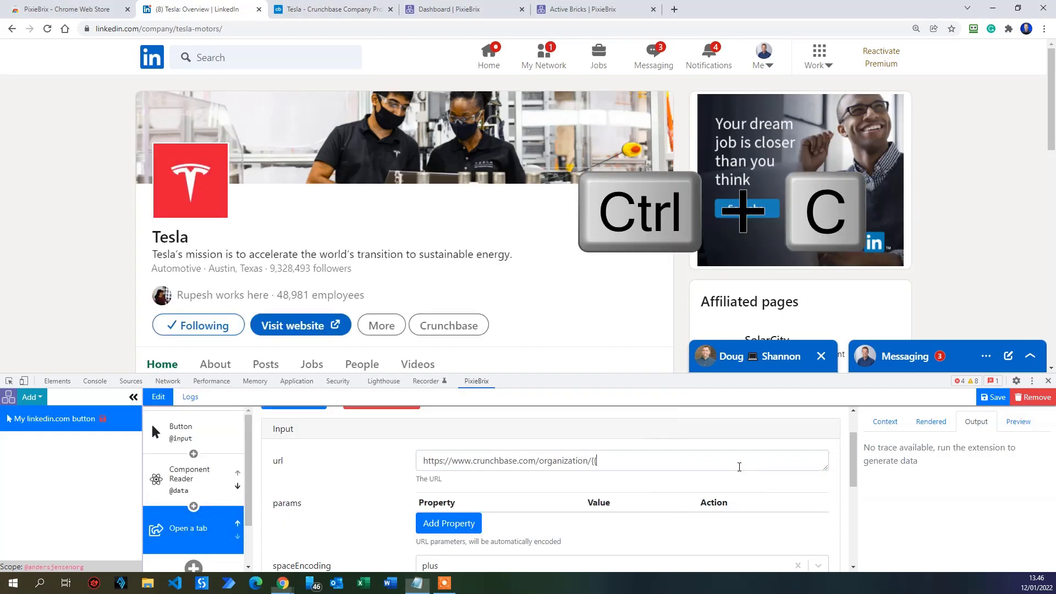
pyautogui.hotkey('ctrl', 'v')
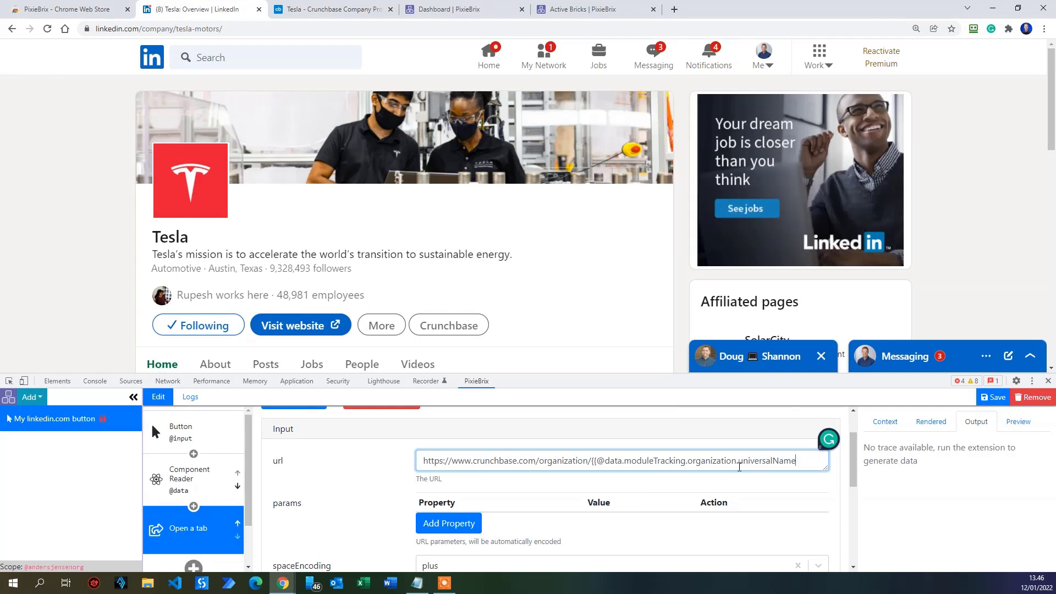
pyautogui.write('}}')
pyautogui.click(994, 398)
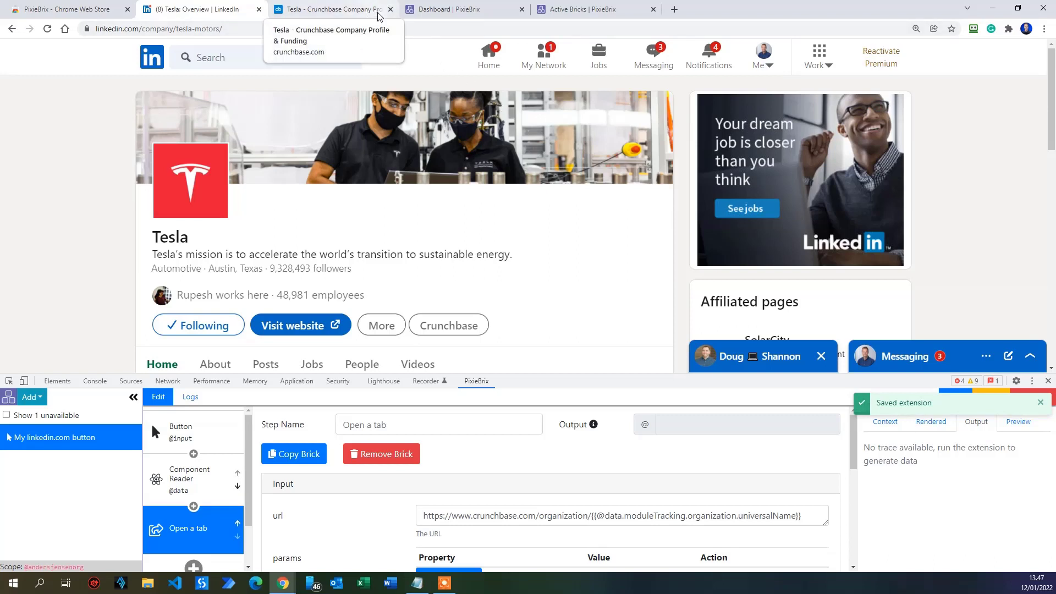
# Close the Crunchbase, Dashboard and Active Bricks tabs, then try the Crunchbase button on Tesla's page.
pyautogui.click(391, 10)
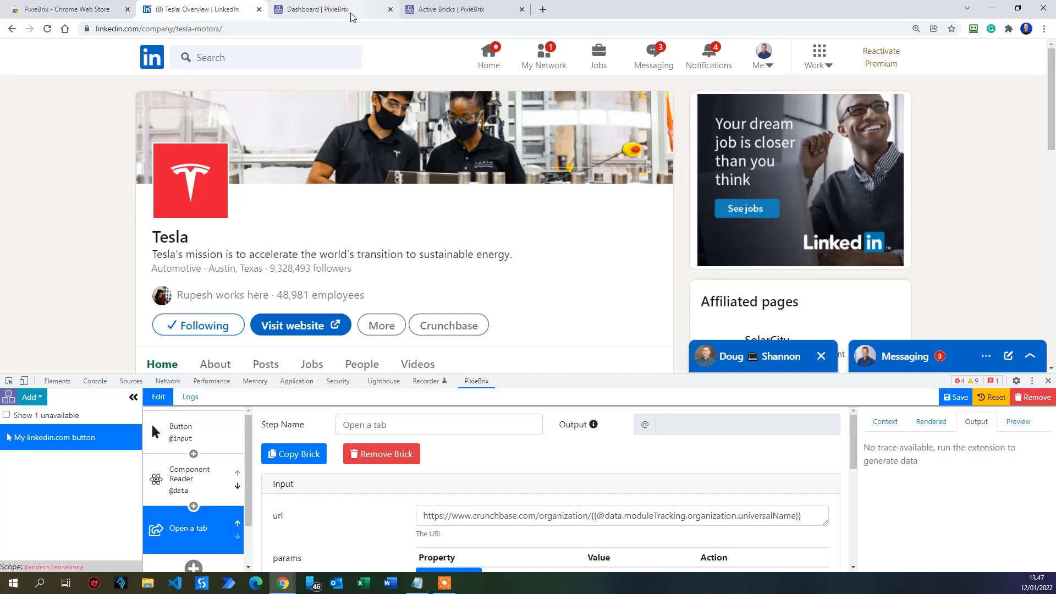
pyautogui.click(390, 10)
pyautogui.click(391, 9)
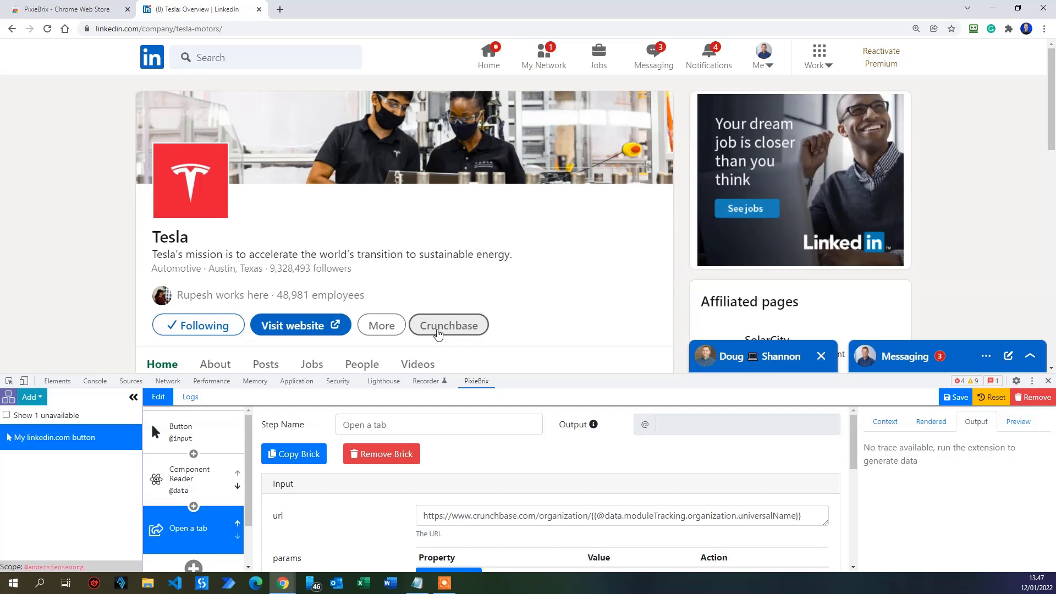
pyautogui.click(439, 334)
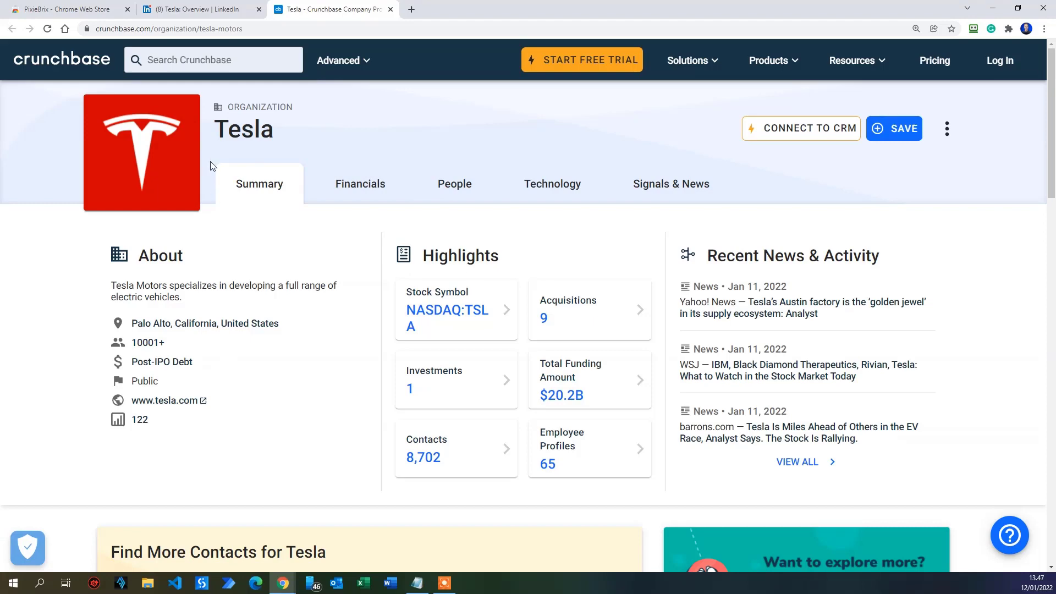
# Search LinkedIn for 'apple', open Apple's company page, and use its Crunchbase button.
pyautogui.click(201, 9)
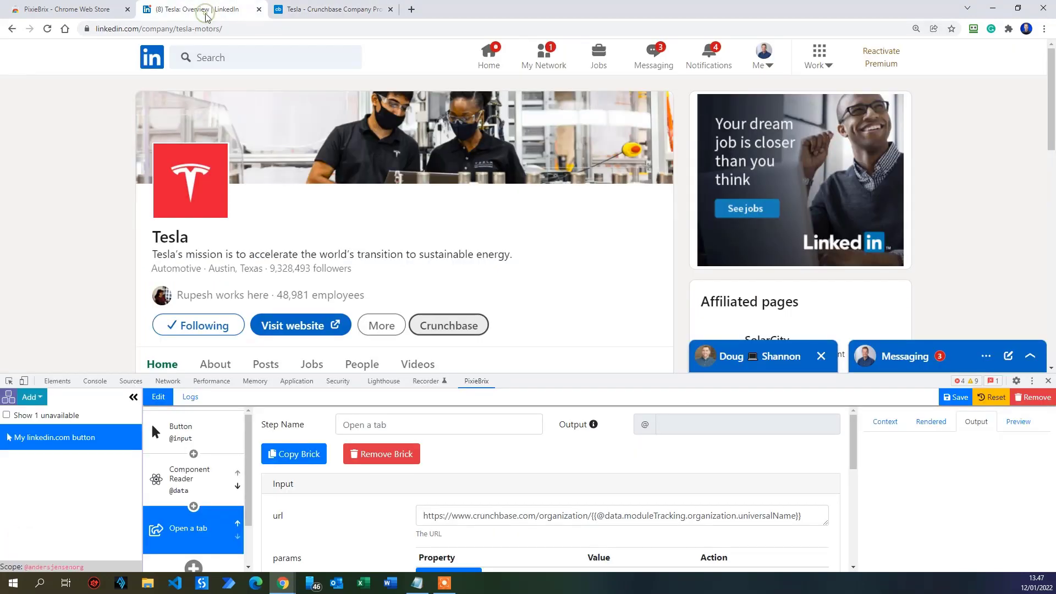
pyautogui.click(212, 56)
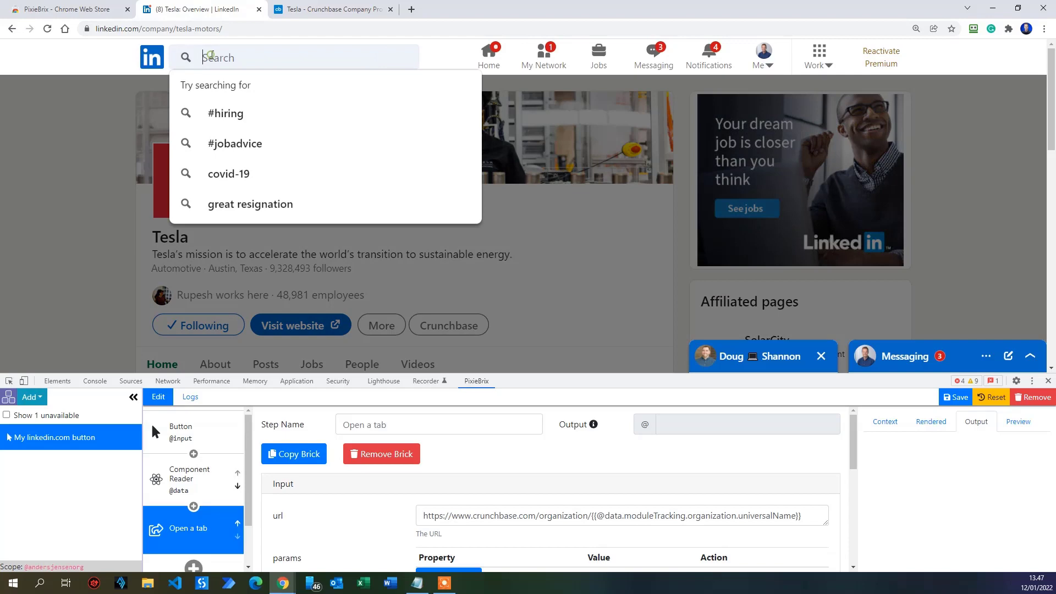
pyautogui.write('apple')
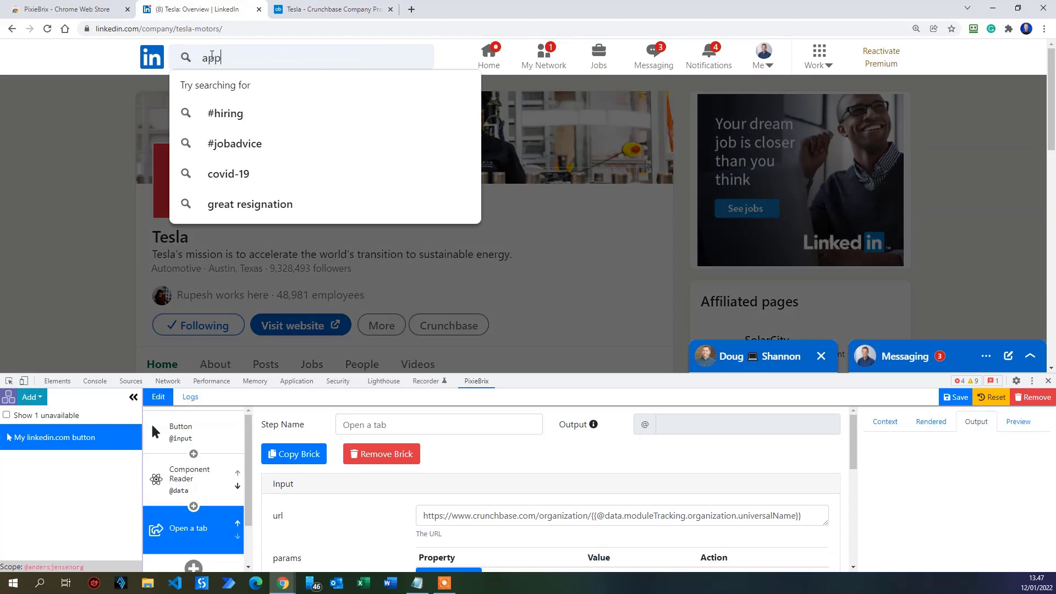
pyautogui.click(227, 90)
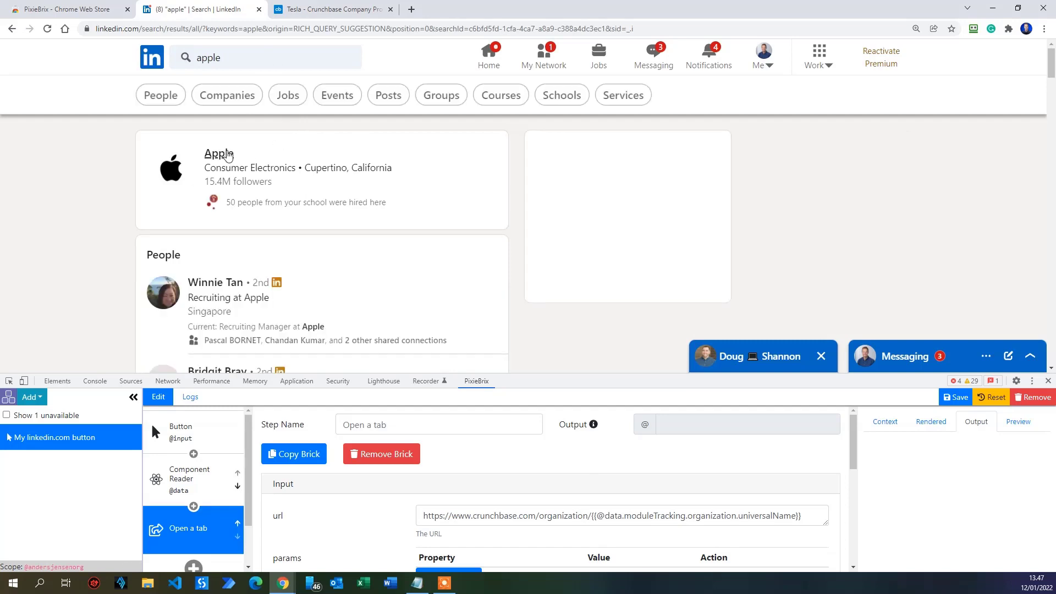
pyautogui.click(226, 152)
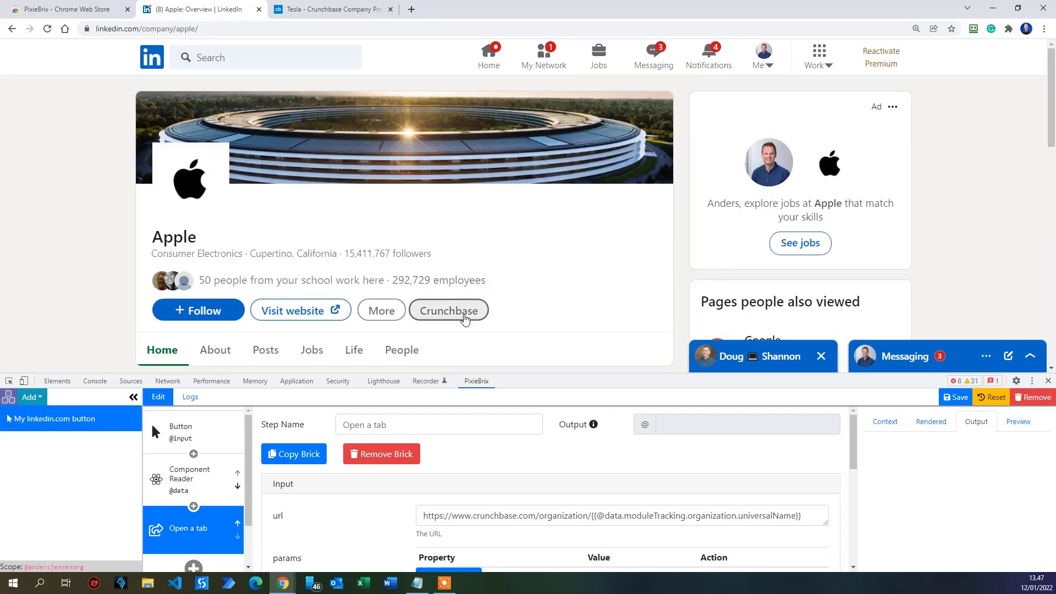
pyautogui.click(466, 318)
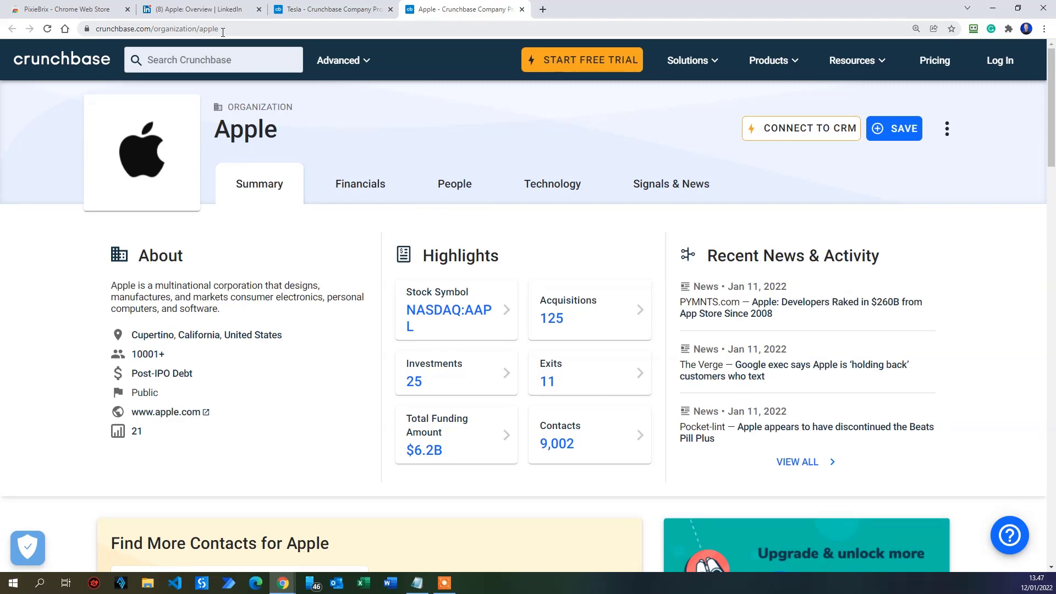
# Search LinkedIn for 'netflix' and open Netflix's company page.
pyautogui.click(214, 10)
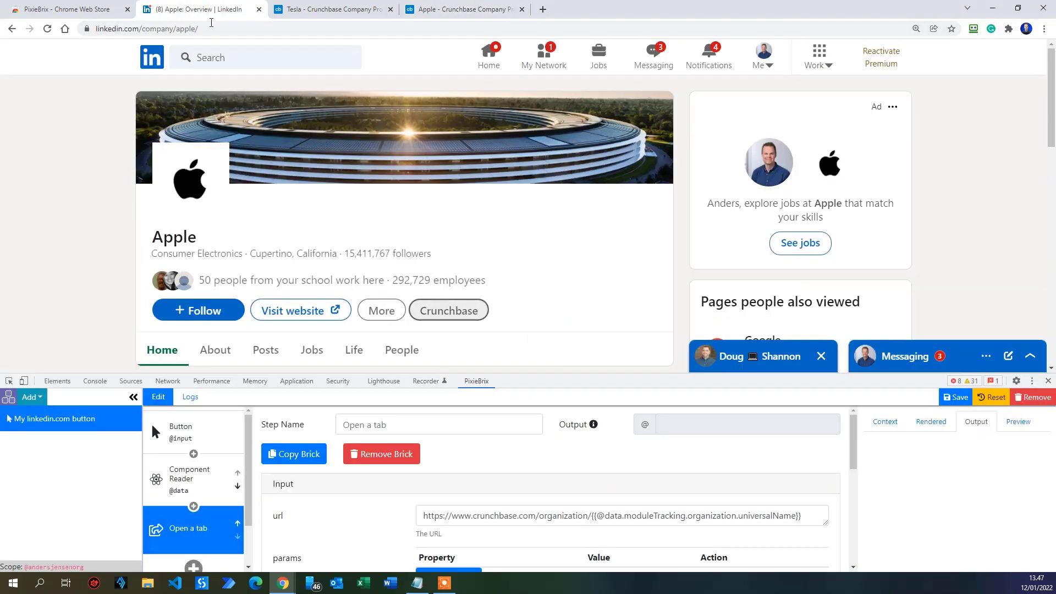
pyautogui.click(204, 57)
pyautogui.write('net')
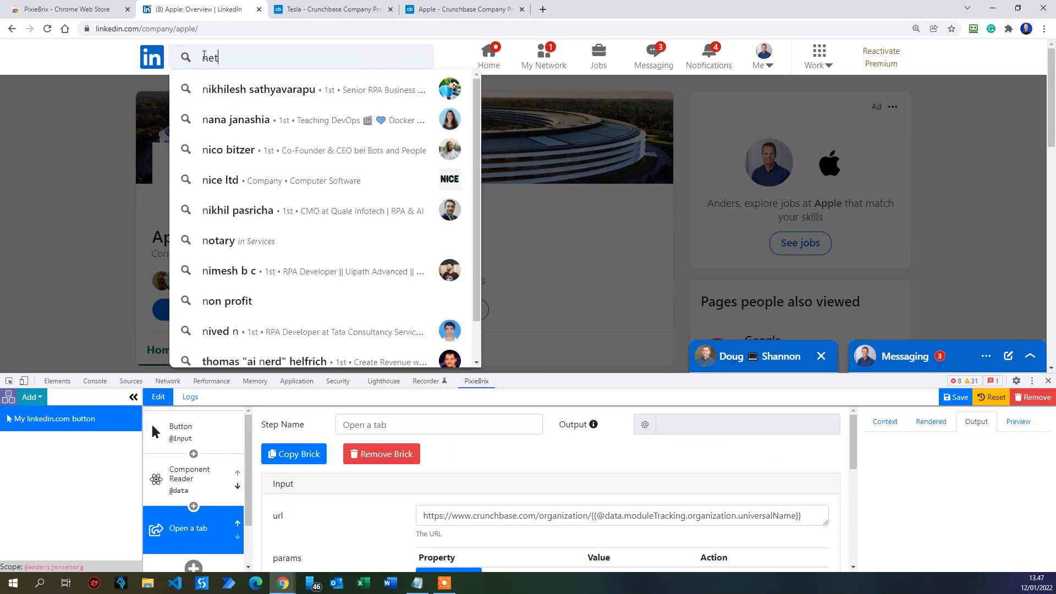
pyautogui.write('flix')
pyautogui.click(238, 94)
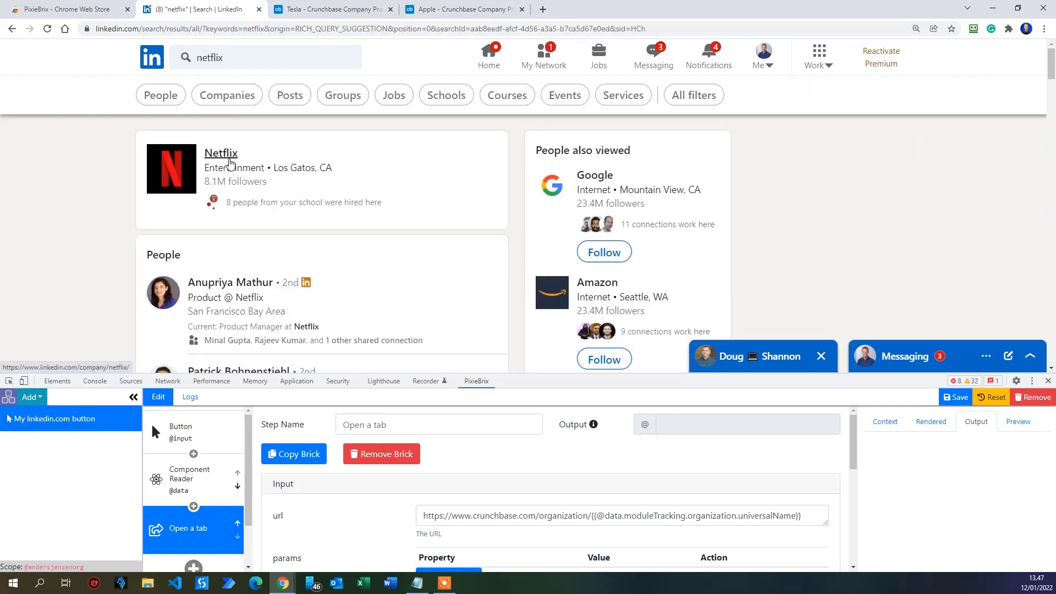
pyautogui.click(230, 163)
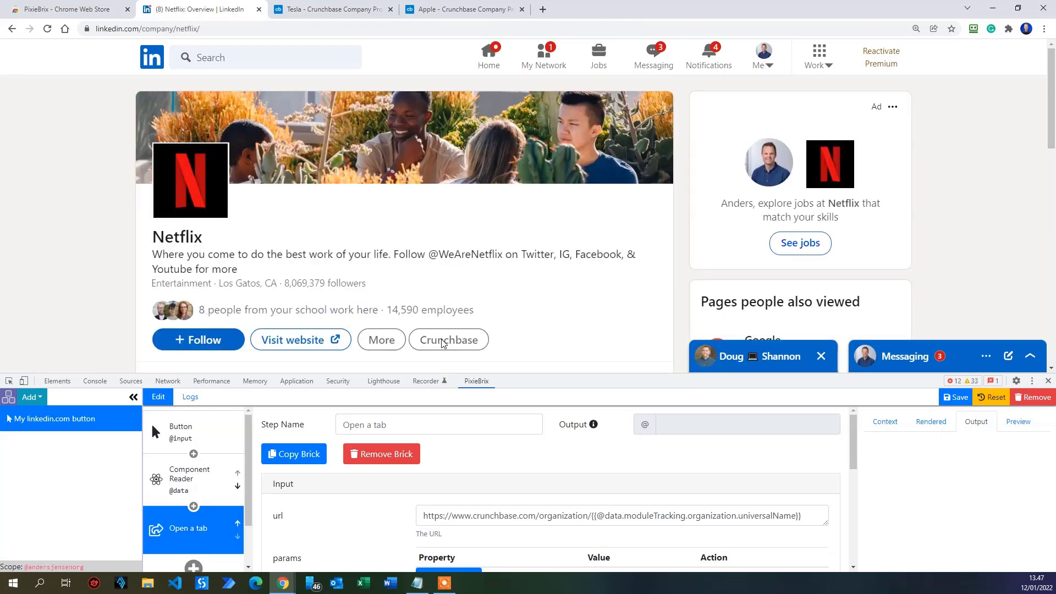